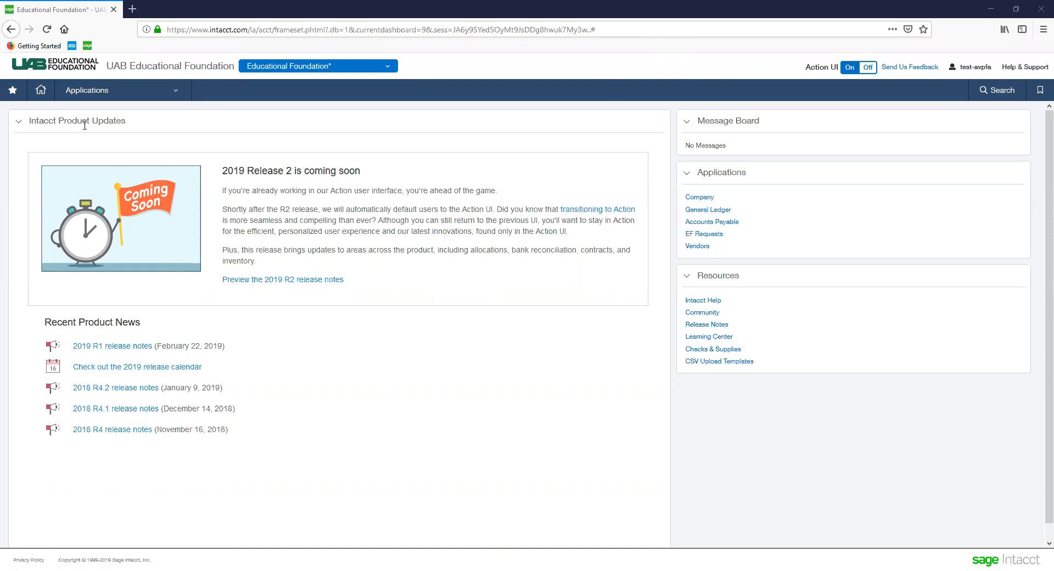
Try to open the AVPFA Requestor - Entity Level dashboard.
click(155, 93)
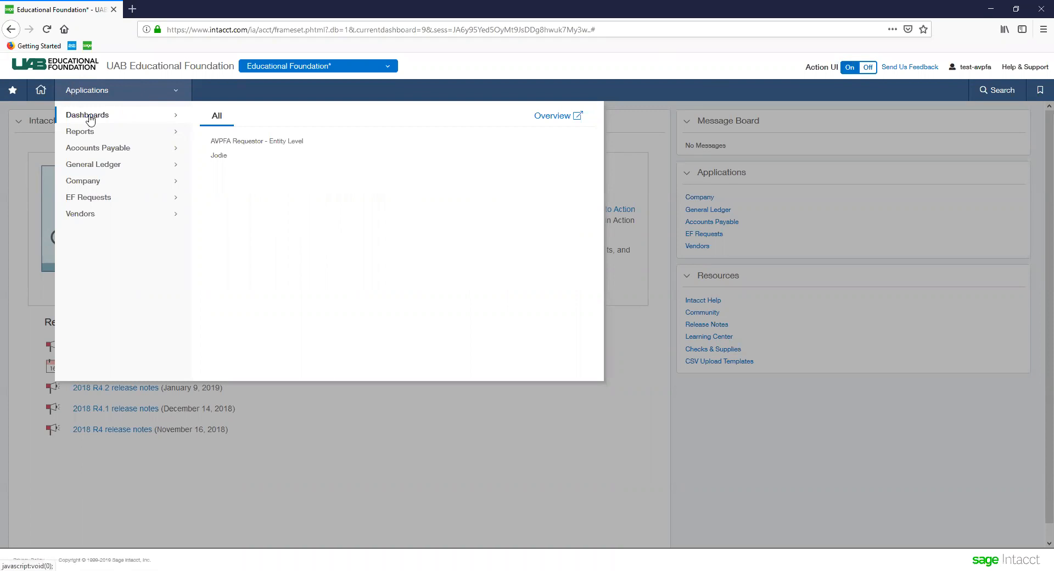
click(265, 143)
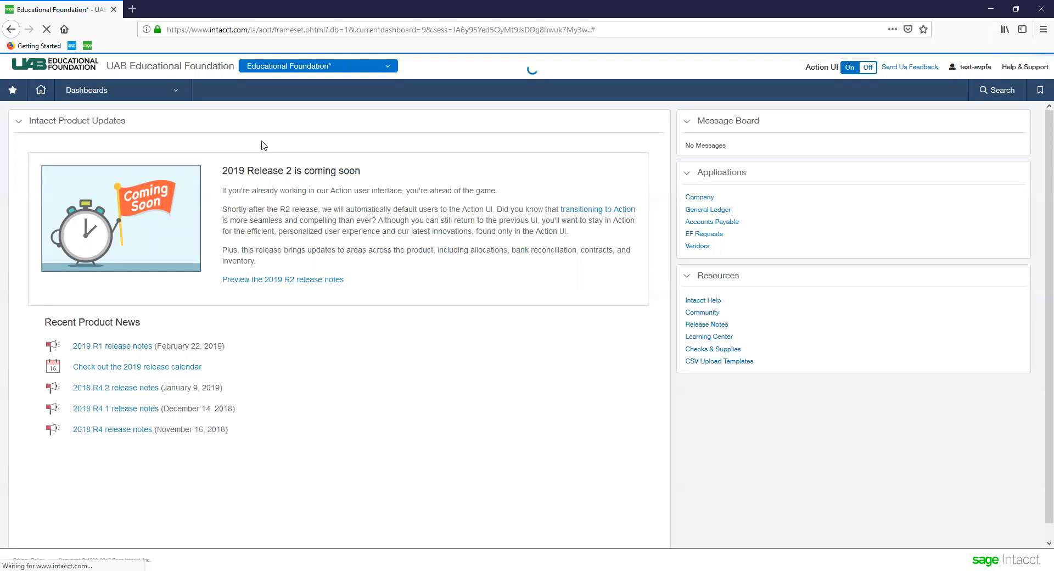
click(153, 94)
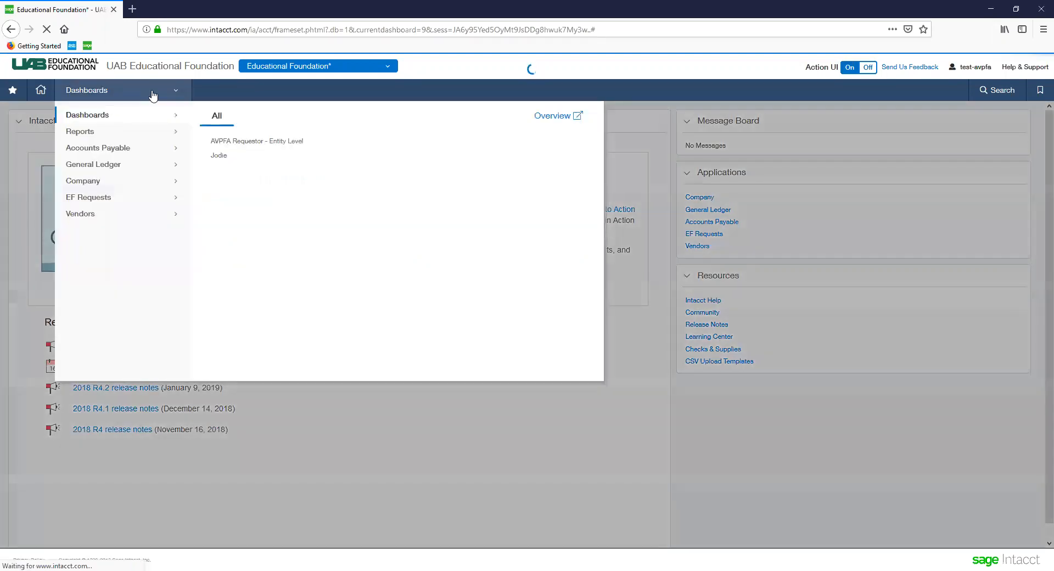
click(251, 144)
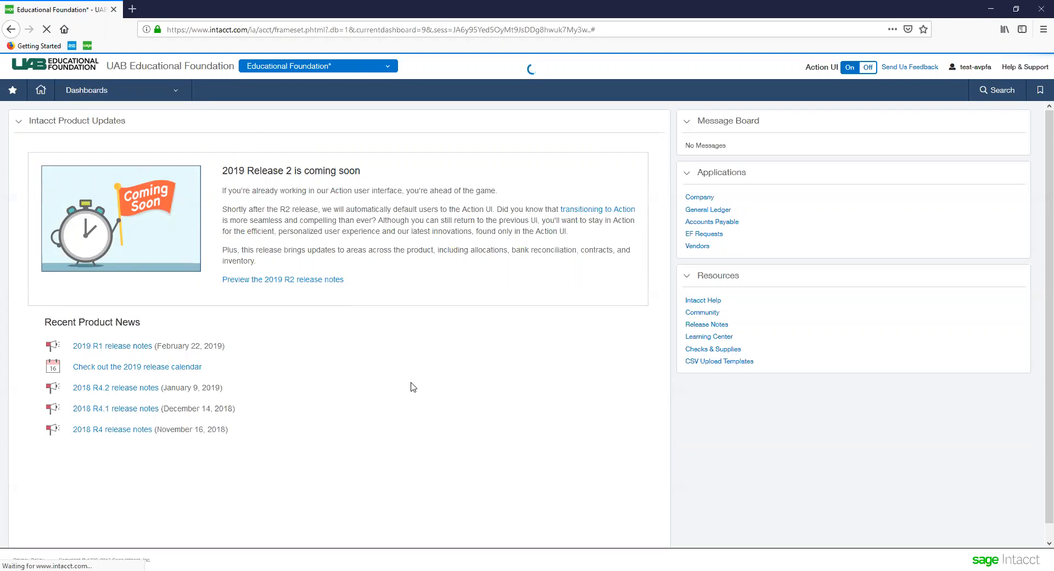
Duplicate the current page in a new browser tab and open the General Ledger application's general ledger report there.
key(alt+d)
key(alt+Return)
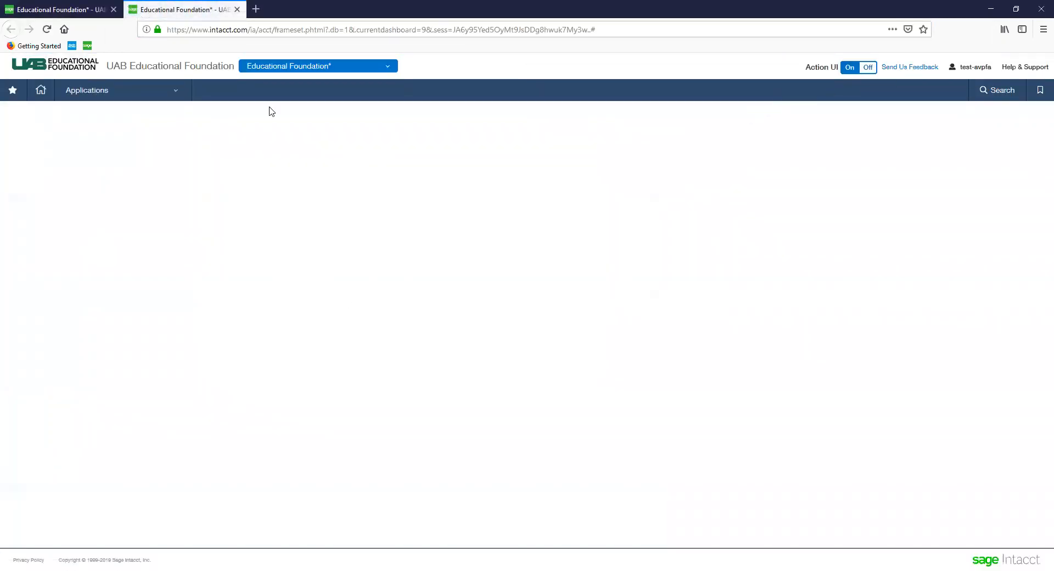
click(131, 95)
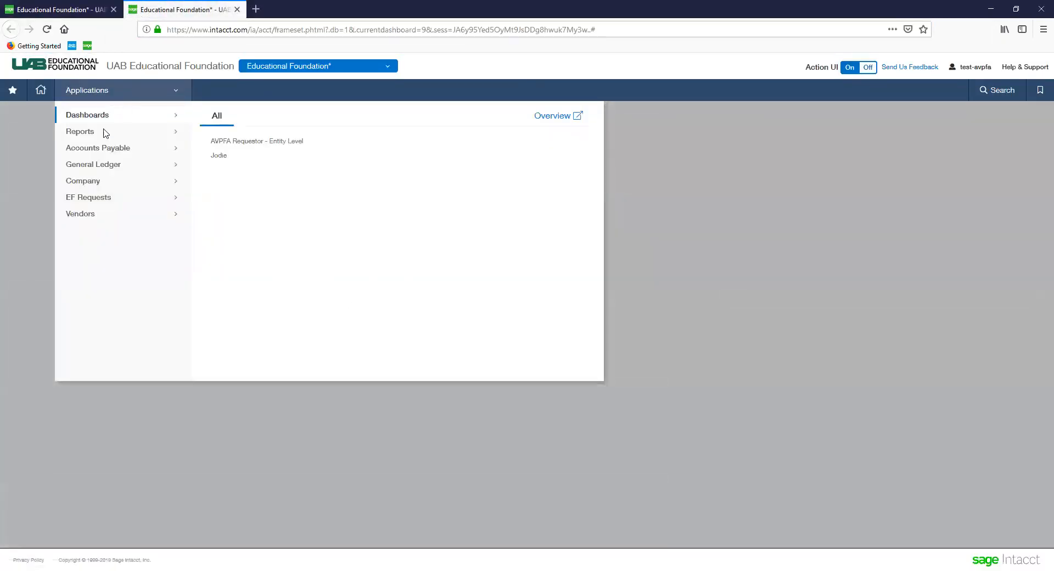
click(104, 166)
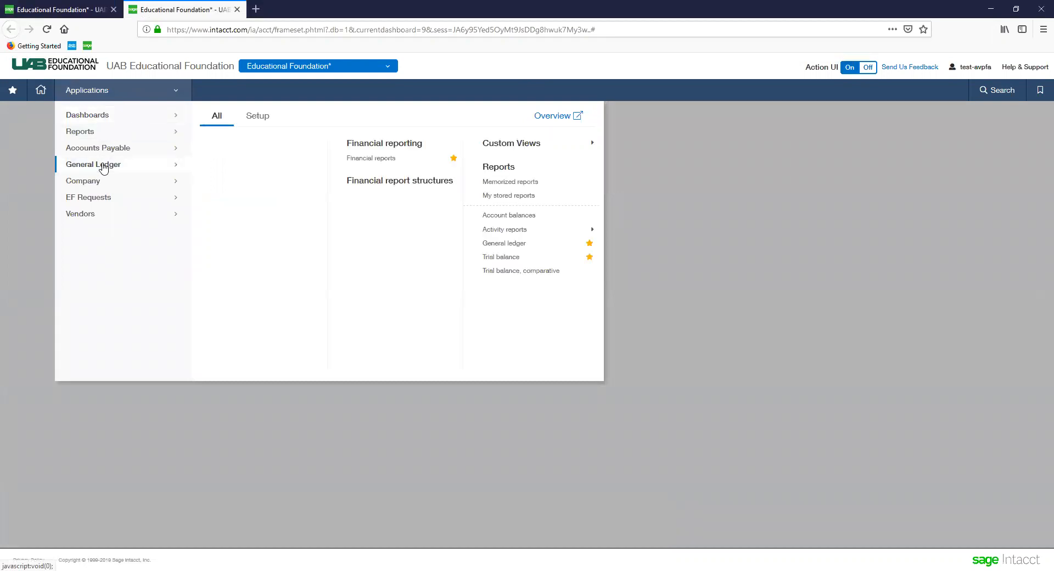
click(520, 245)
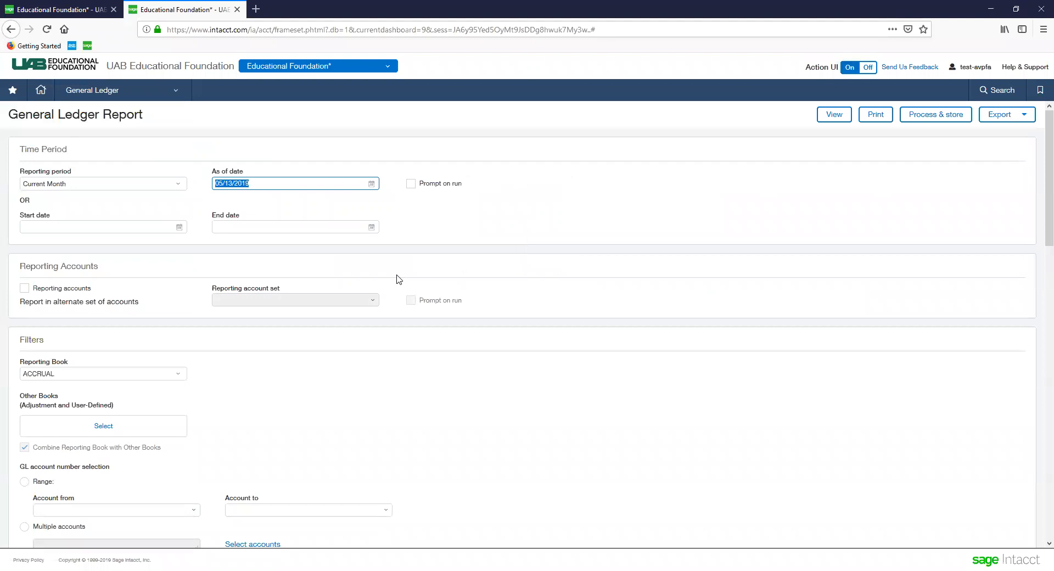
Set the report's start date to 10/01/2017 and its end date to 09/30/2019.
click(105, 225)
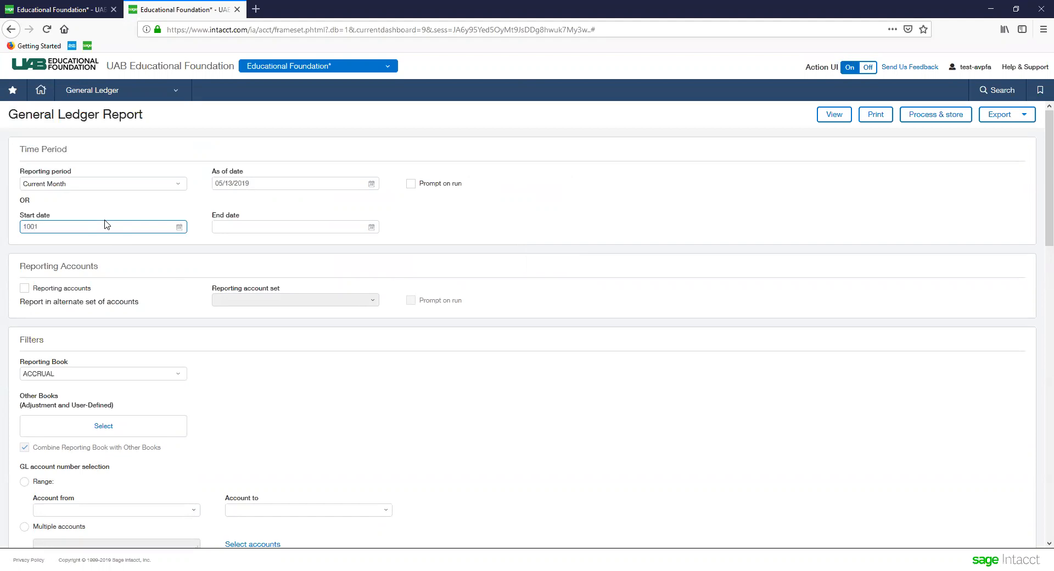
text(100117)
key(Tab)
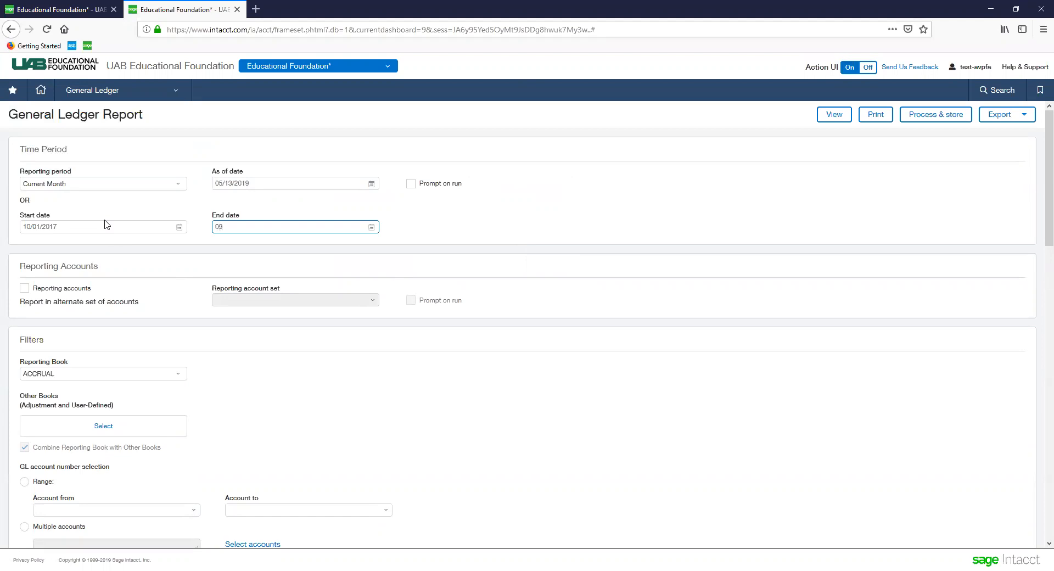
key(Tab)
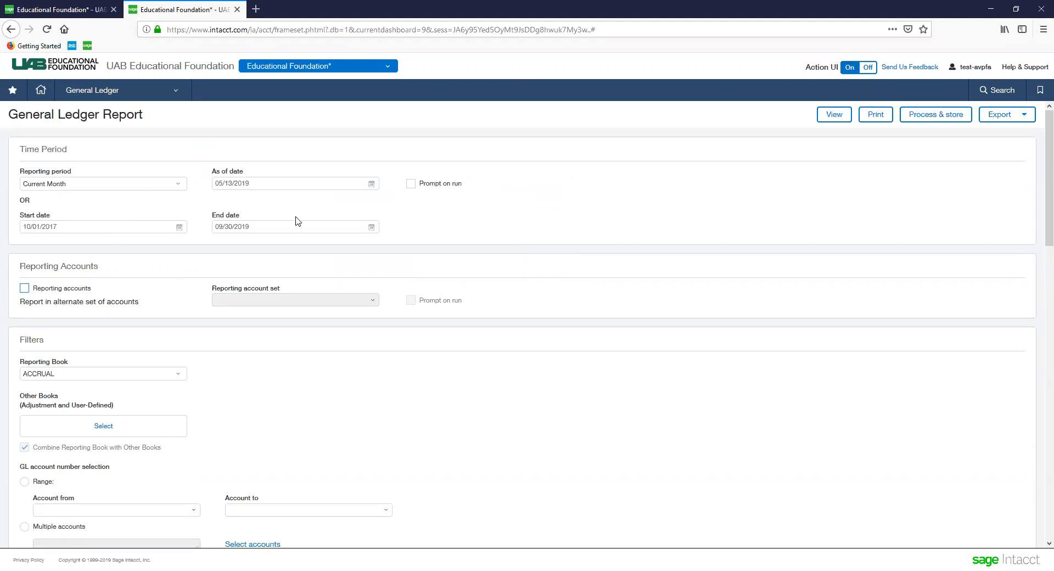
click(273, 229)
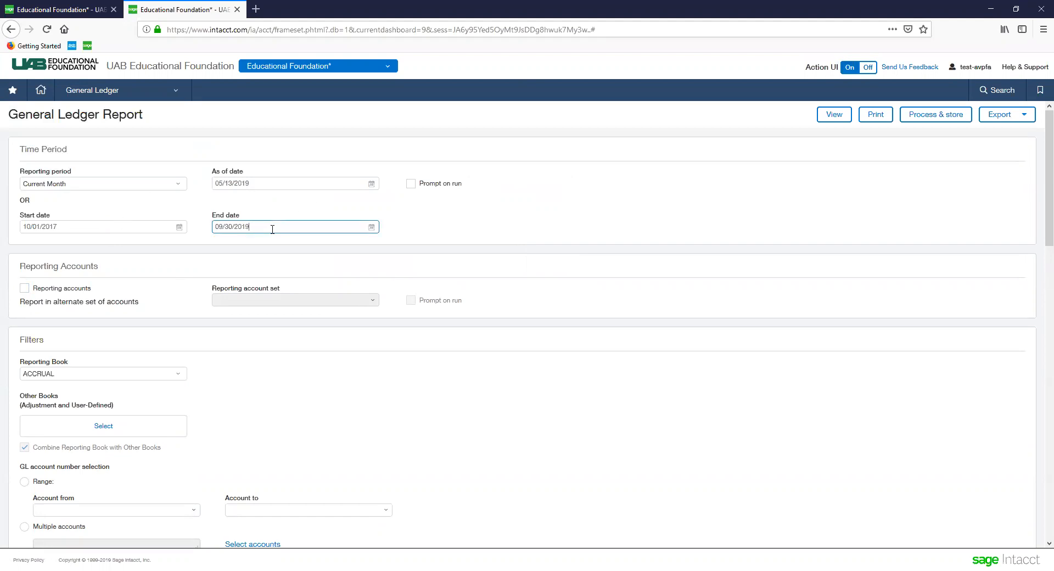
click(433, 269)
Change the report's reporting book to CASH.
scroll(433, 267, down, 2)
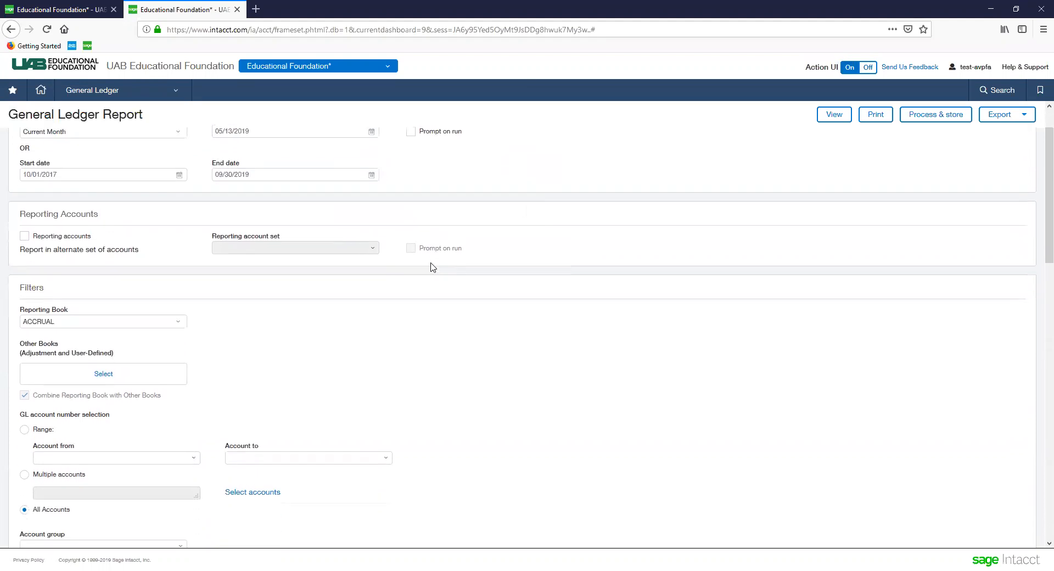
click(178, 318)
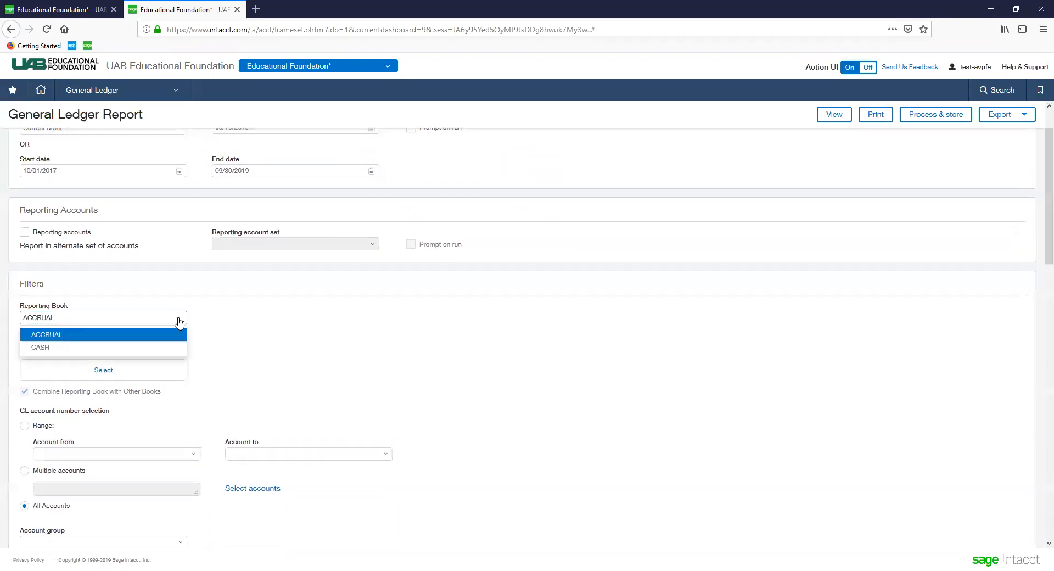
click(110, 348)
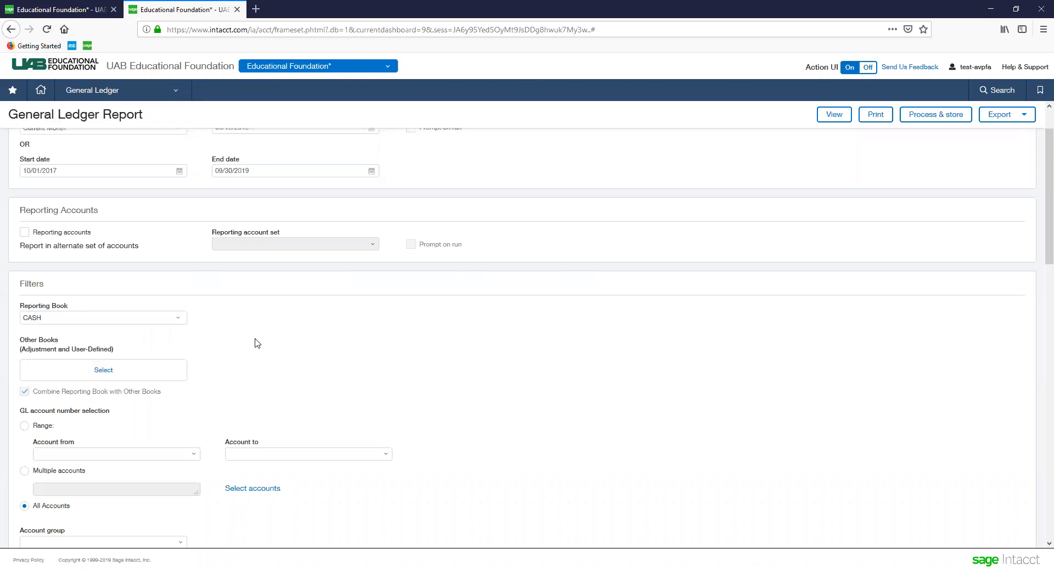
scroll(260, 330, up, 2)
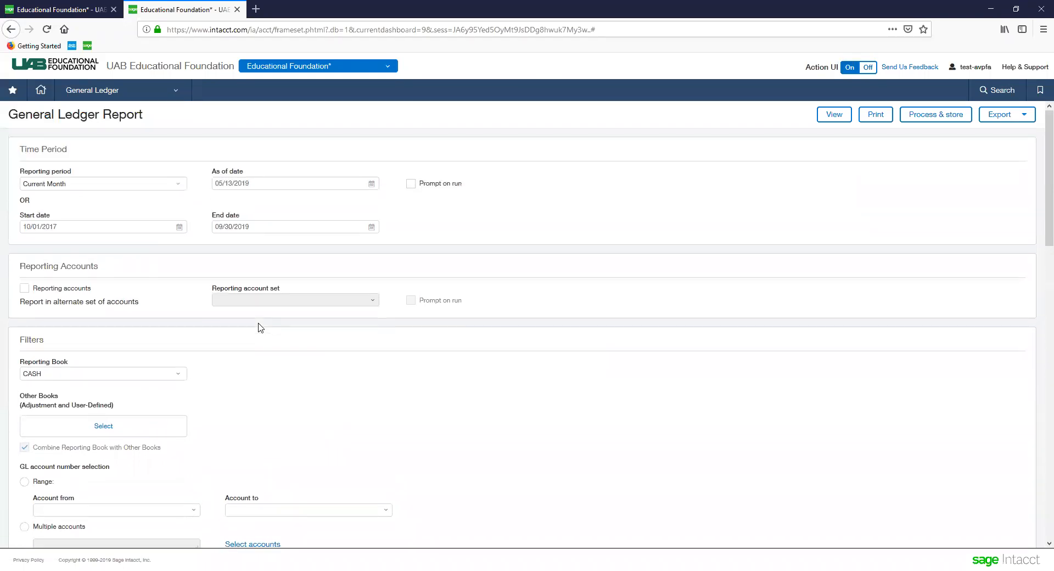
Limit the GL account range to 1025--Checking Account - Regions* as both the from and to account.
scroll(260, 328, down, 2)
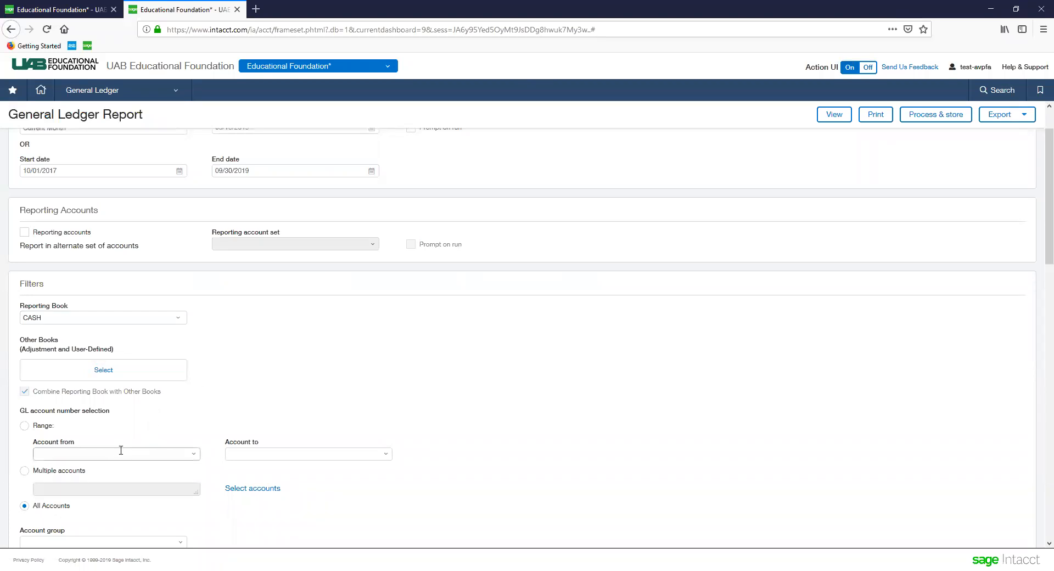
click(121, 452)
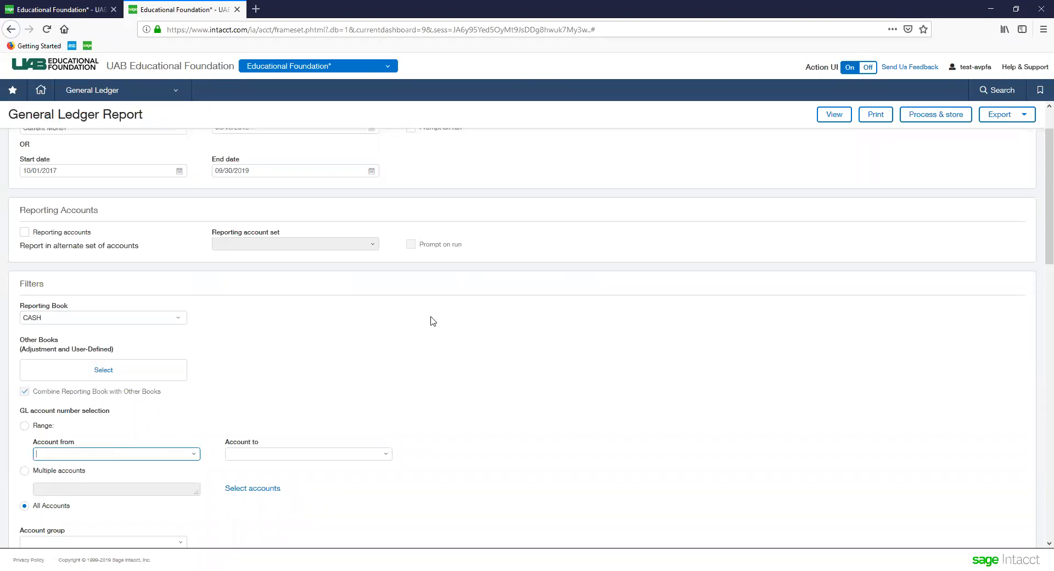
text(1025)
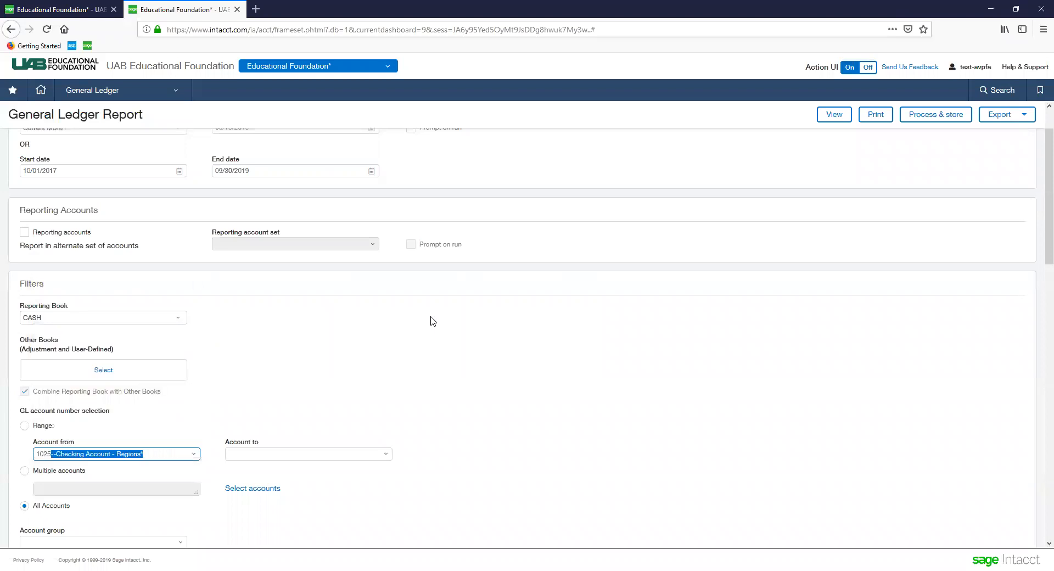
key(Tab)
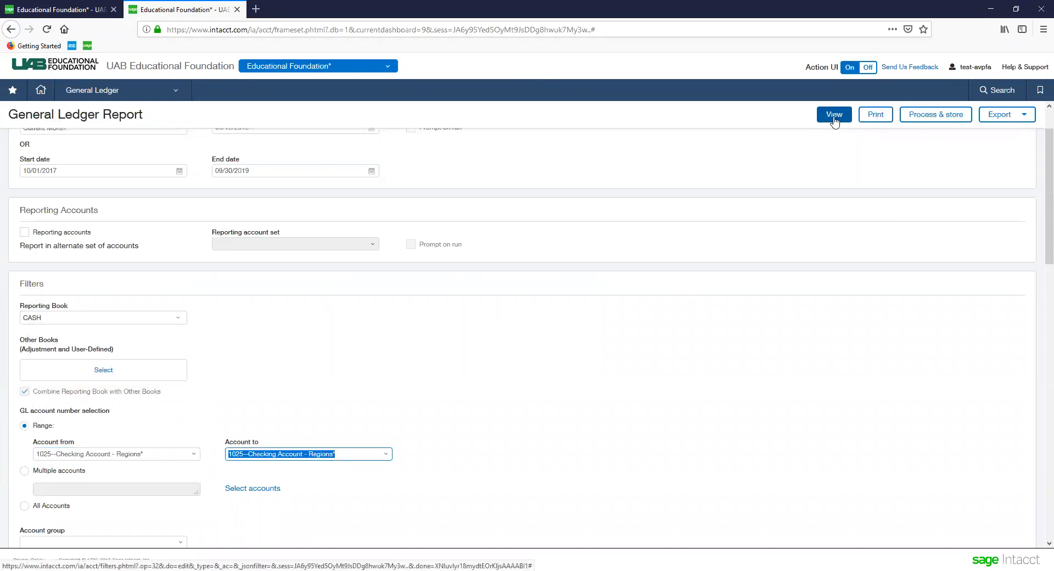
Show transaction information as Details and run the report on screen.
scroll(763, 228, down, 3)
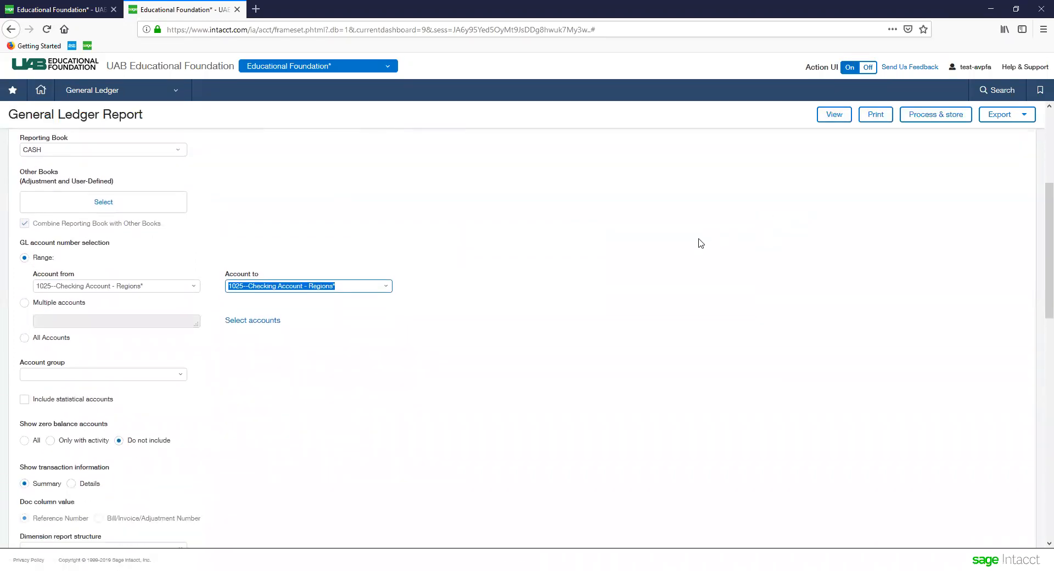
click(74, 483)
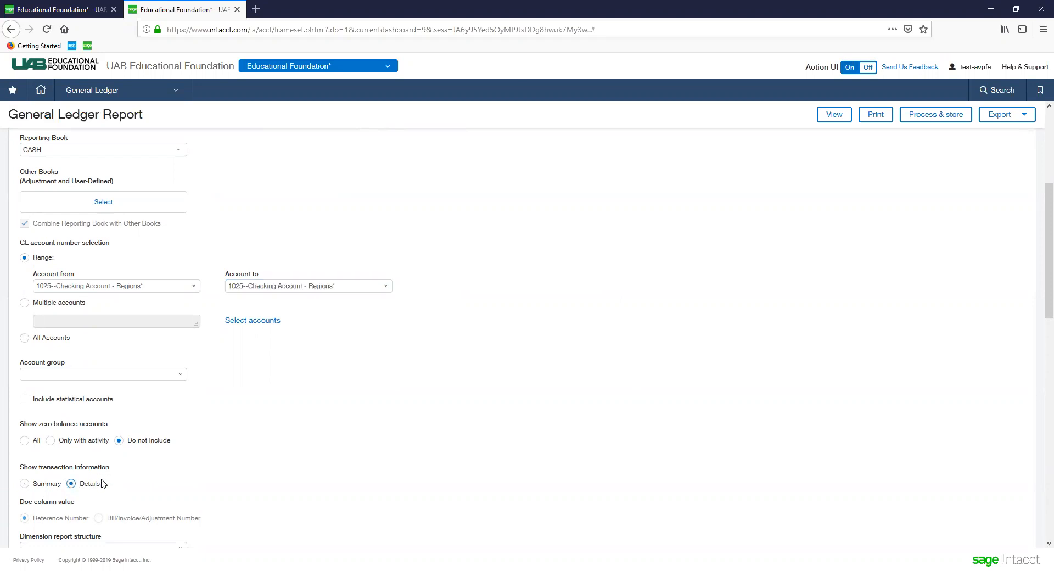
click(834, 115)
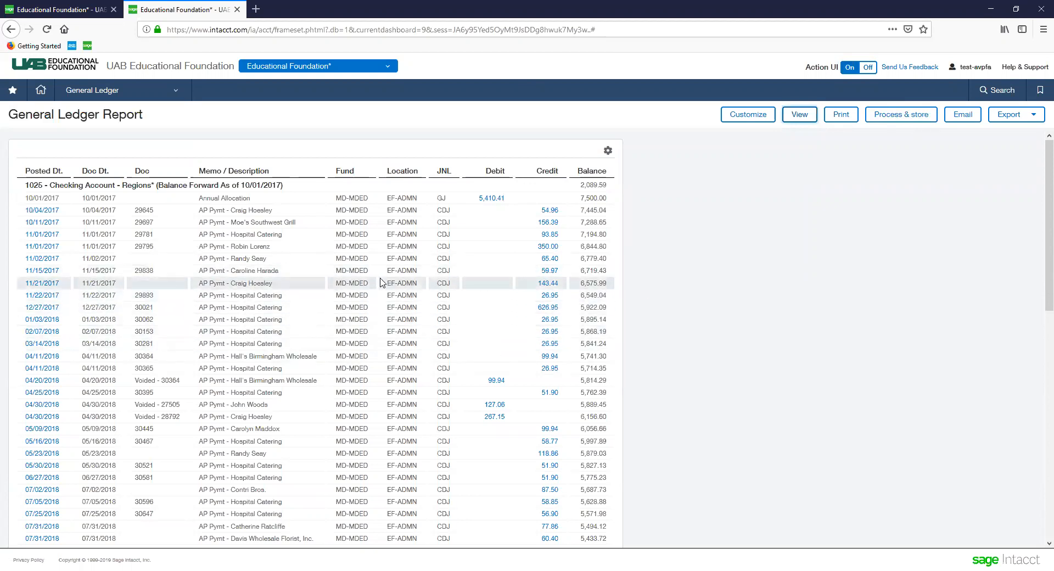
Examine the checking account's opening balance, allocation entries, payments and ending totals in the report.
scroll(382, 282, down, 4)
scroll(382, 282, up, 4)
scroll(505, 267, down, 3)
scroll(505, 267, up, 3)
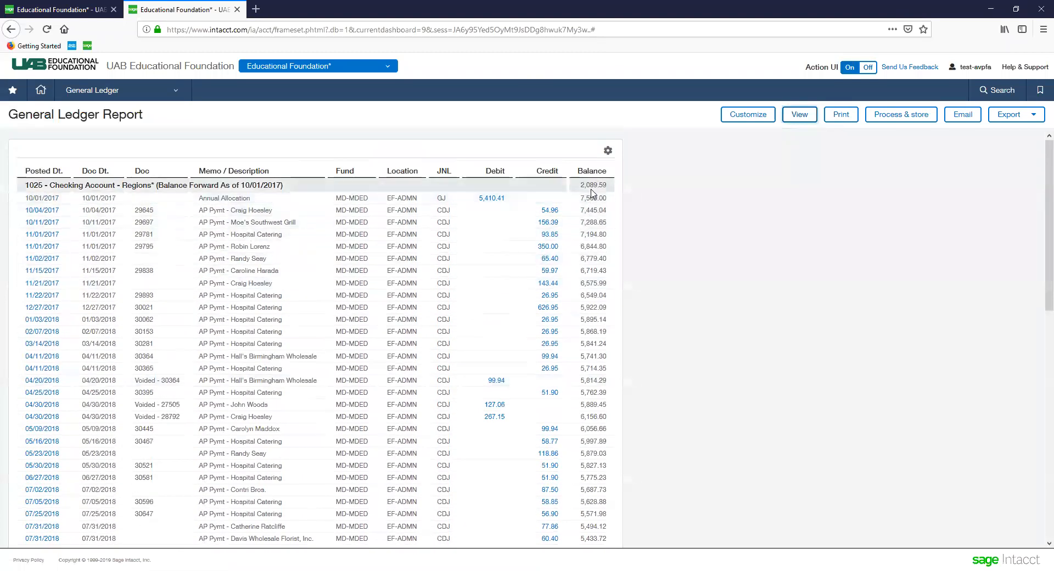
scroll(582, 258, down, 4)
scroll(582, 258, up, 4)
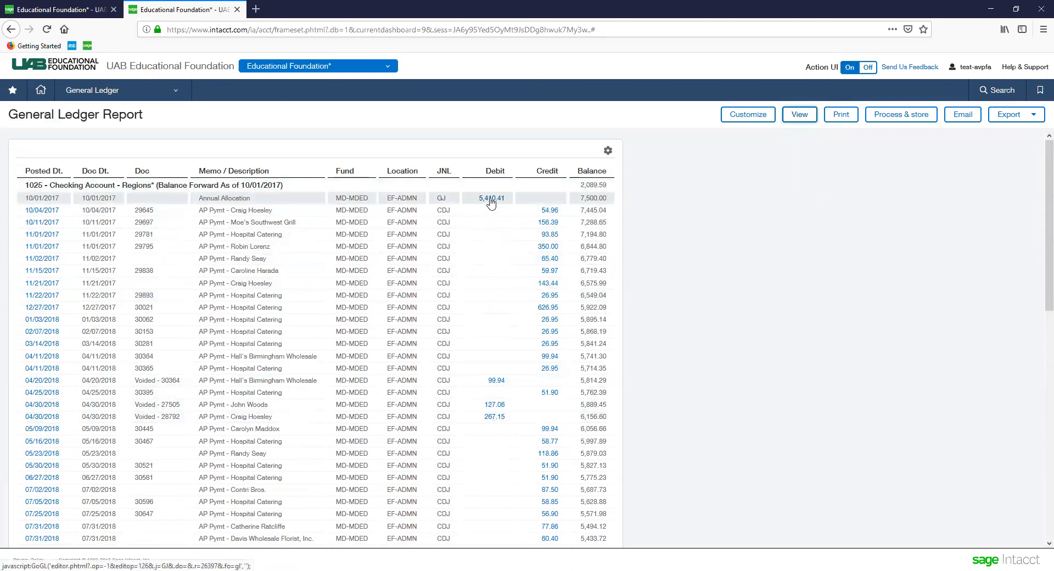
scroll(494, 208, down, 5)
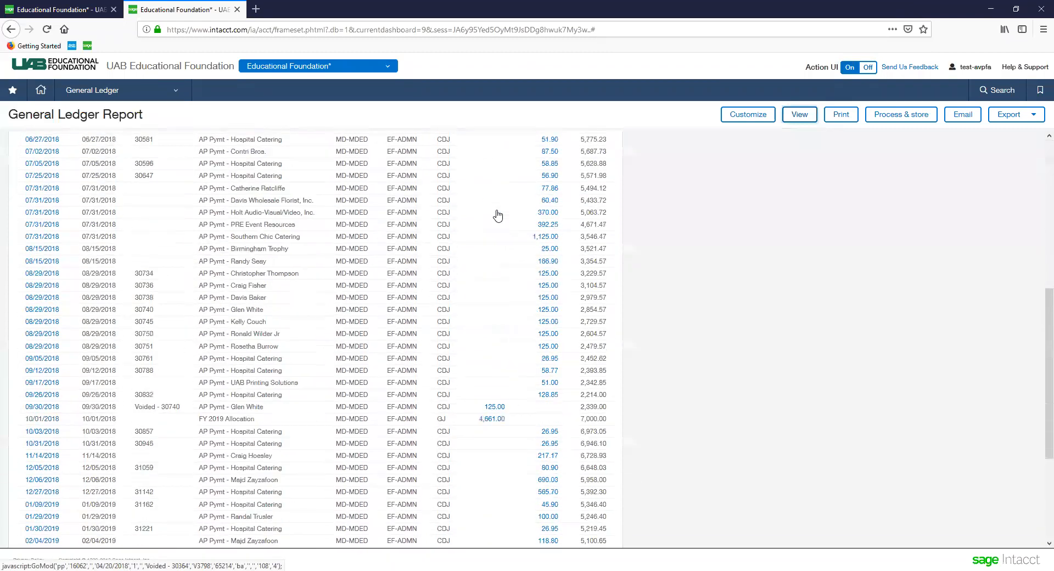
scroll(498, 214, down, 4)
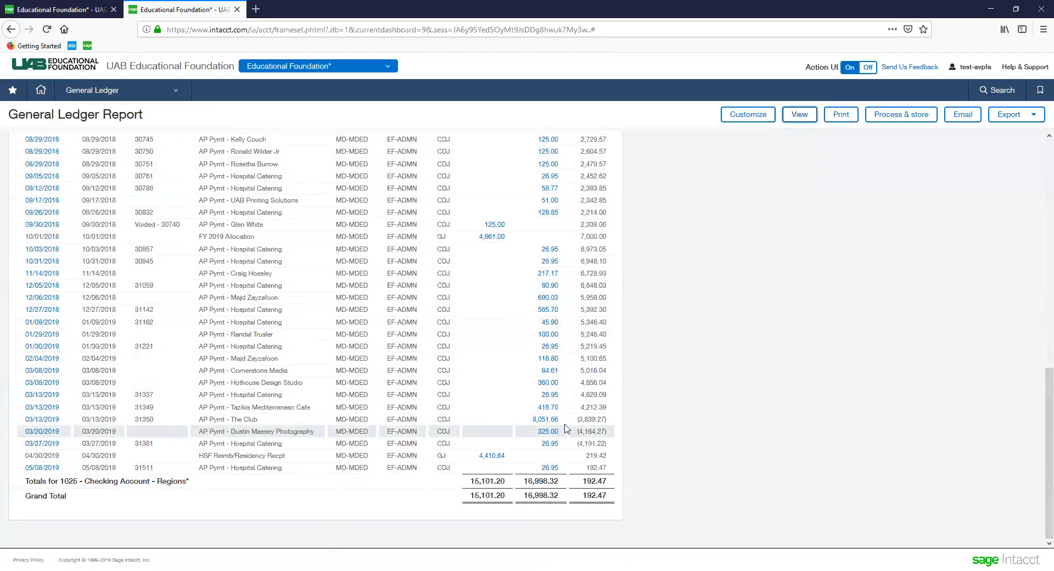
Customize the report to use 4000--Donations - Other as both the from and to account, and run it again.
click(755, 115)
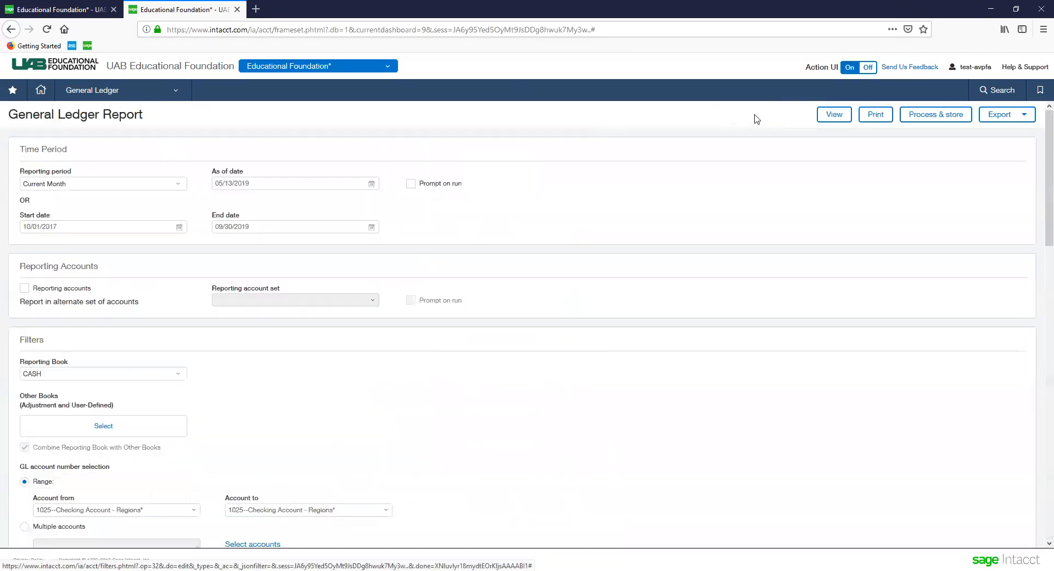
scroll(355, 427, down, 1)
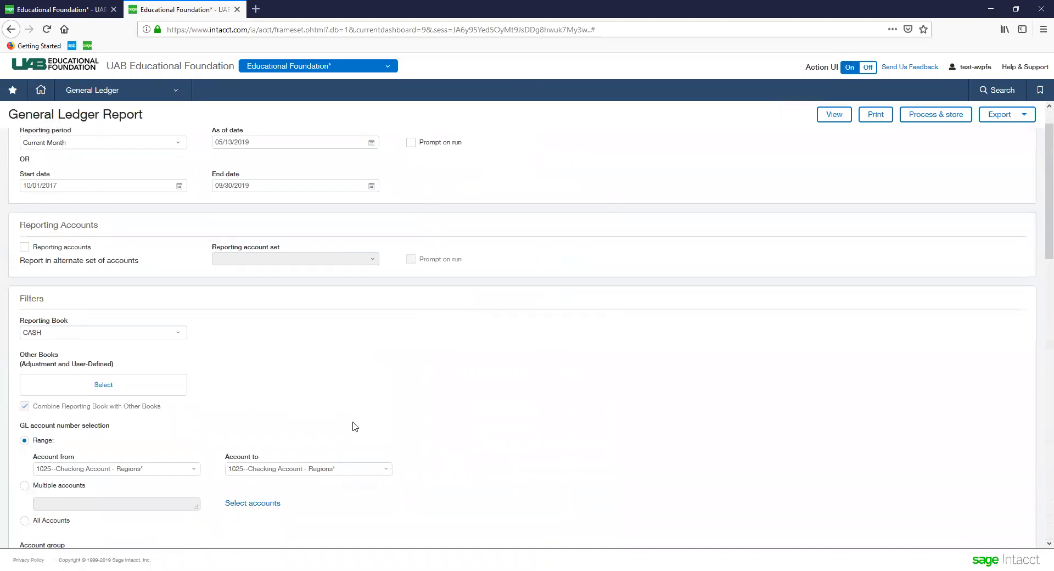
scroll(354, 426, down, 2)
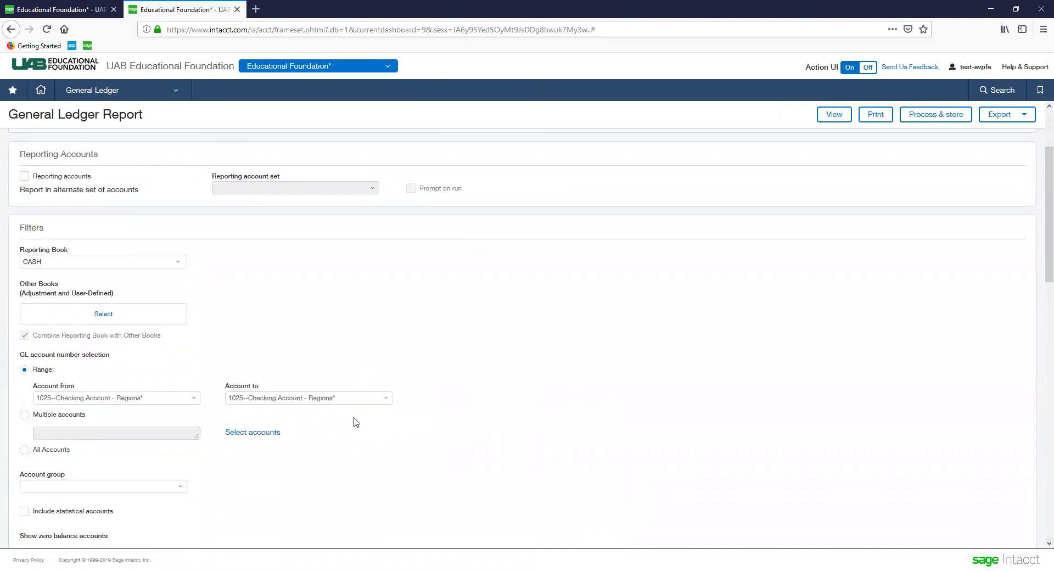
click(154, 396)
text(4000--Donations - Other)
key(Tab)
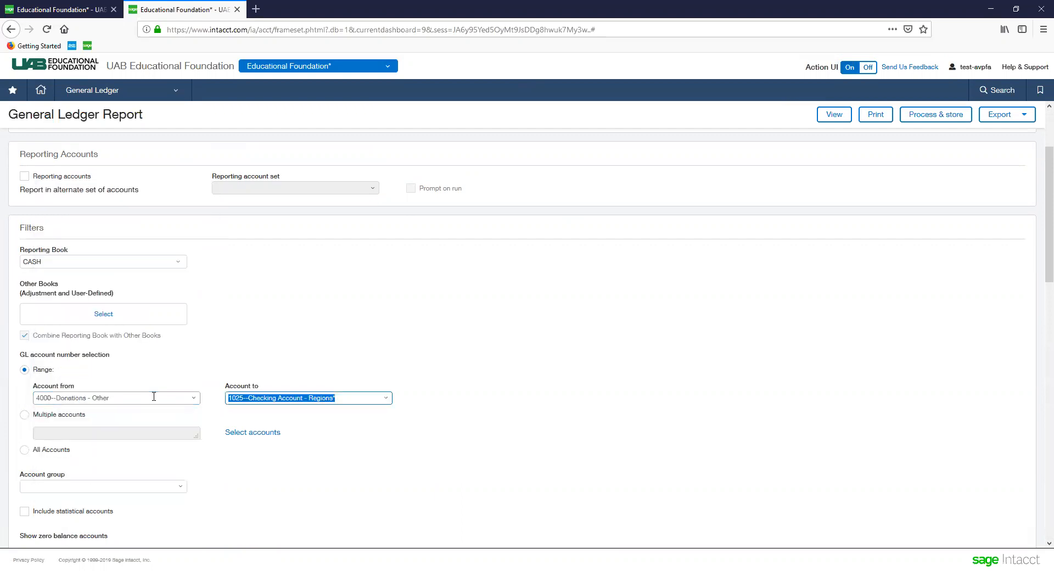
text(4000--Donations - Other)
key(Tab)
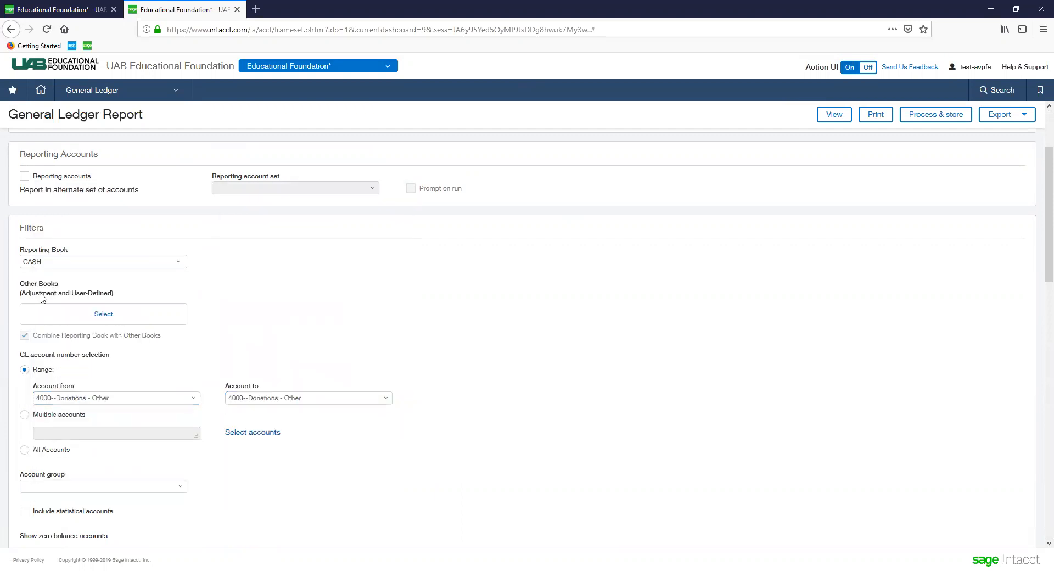
click(839, 116)
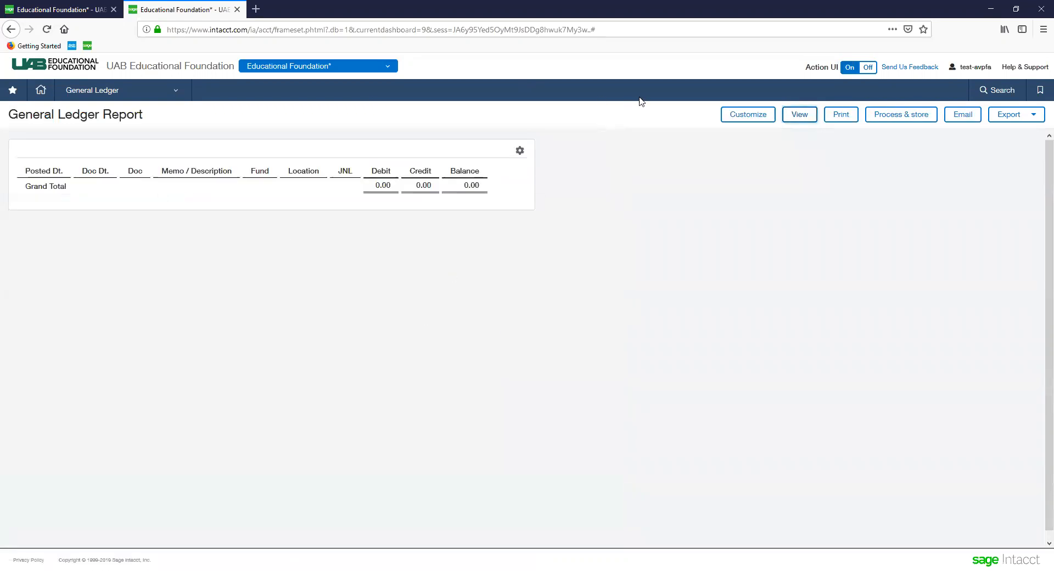
Customize the report and set the starting GL account to 9999-TRIN--Intrafund Transfer In.
click(745, 121)
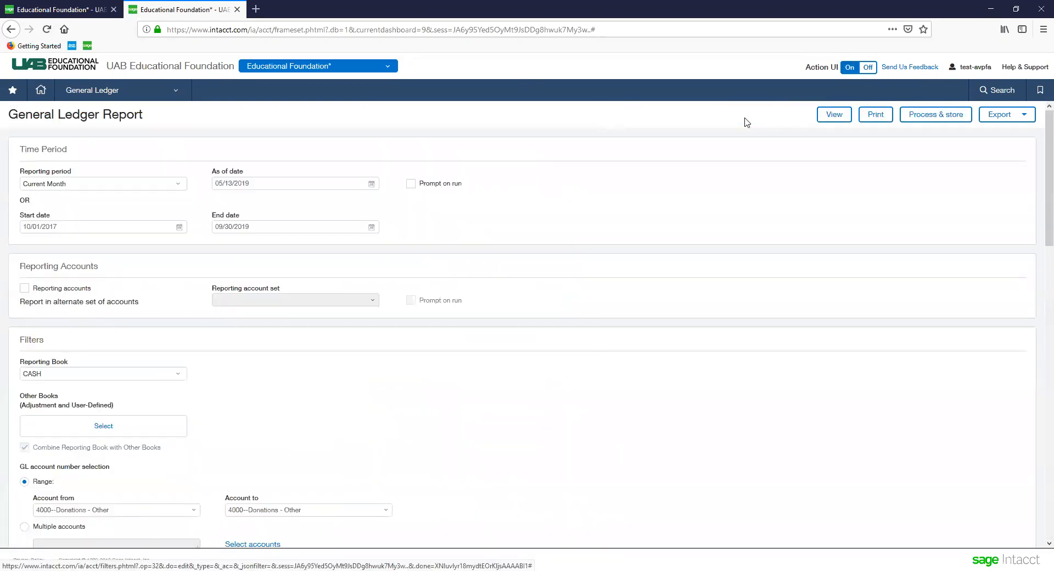
scroll(392, 332, down, 2)
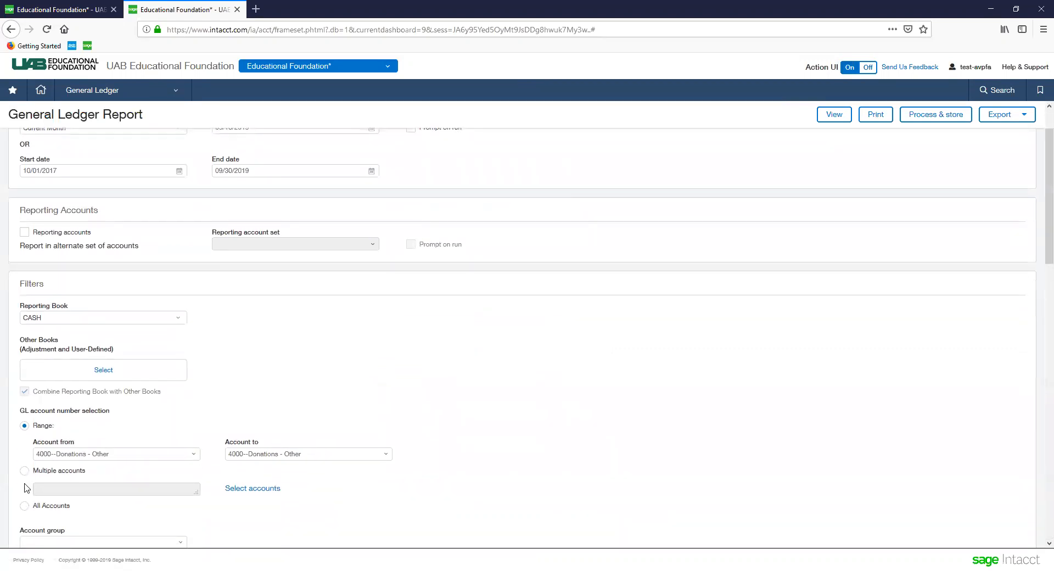
click(133, 455)
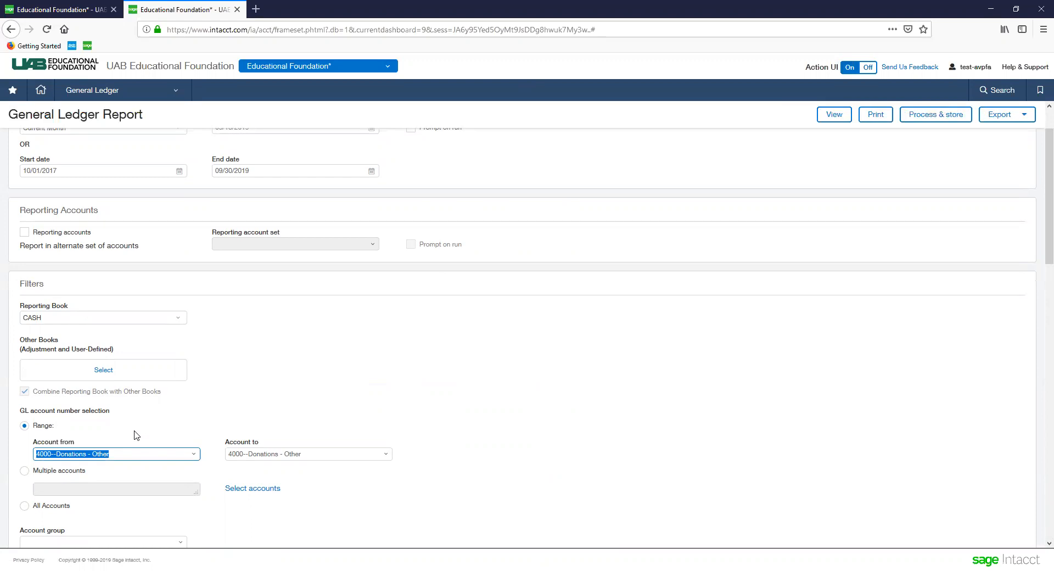
text(9)
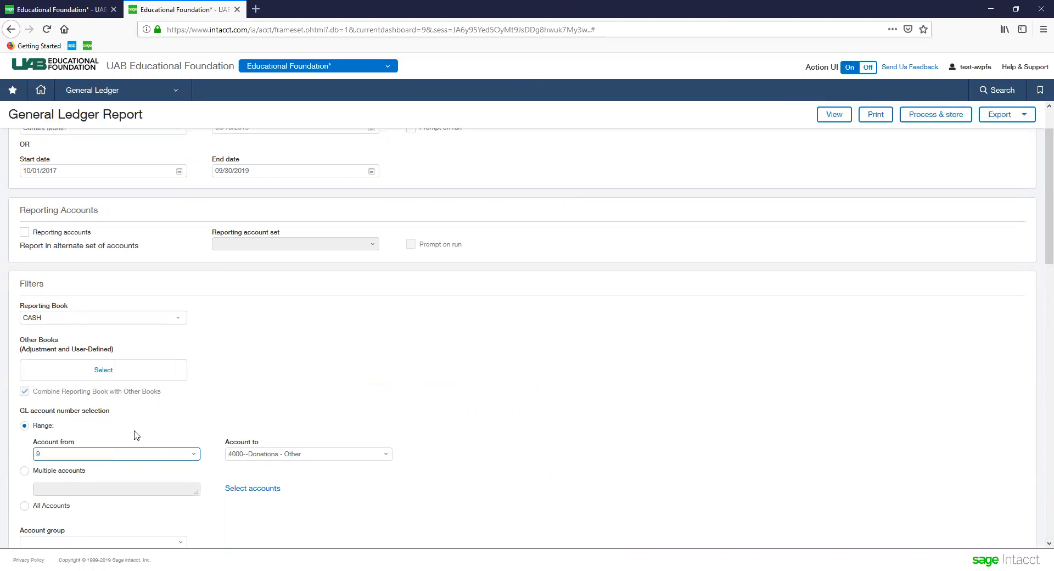
key(Down)
key(Down)
key(Down)
key(Down)
key(Down)
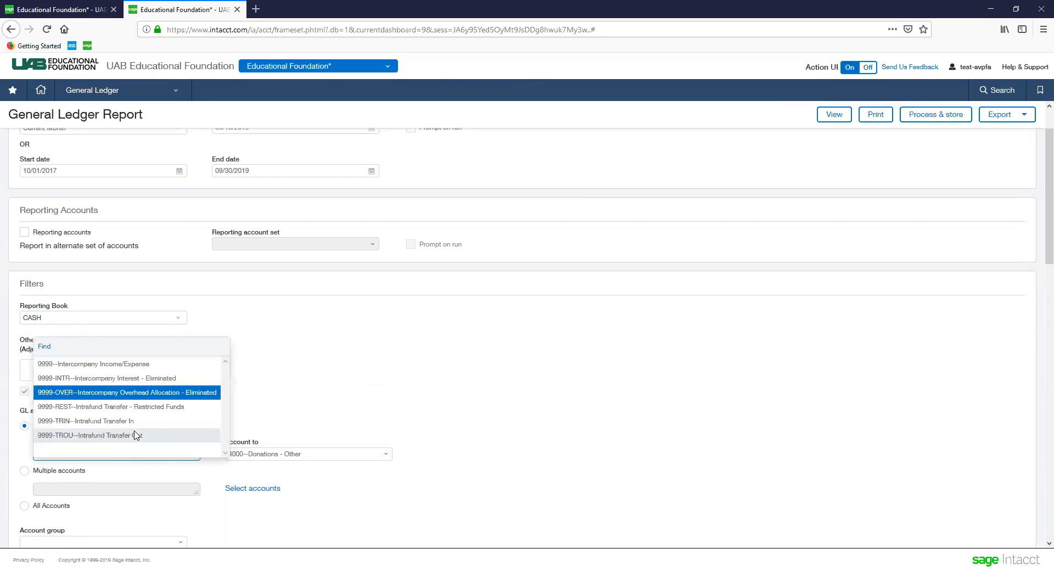
key(Tab)
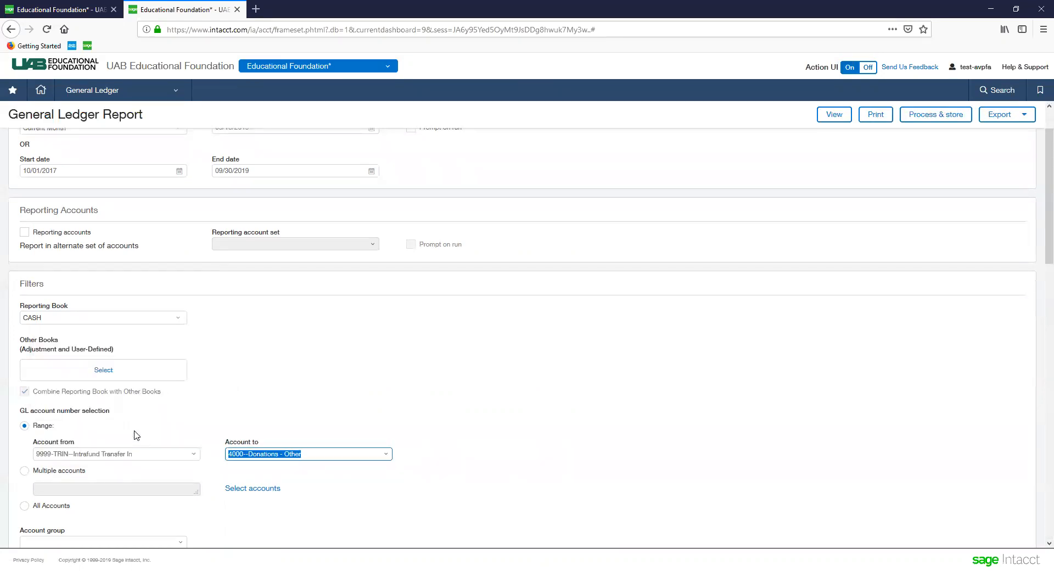
Set the ending GL account to 9999-TRIN--Intrafund Transfer In and run the report on screen.
text(9)
key(Down)
key(Down)
key(Down)
key(Down)
key(Down)
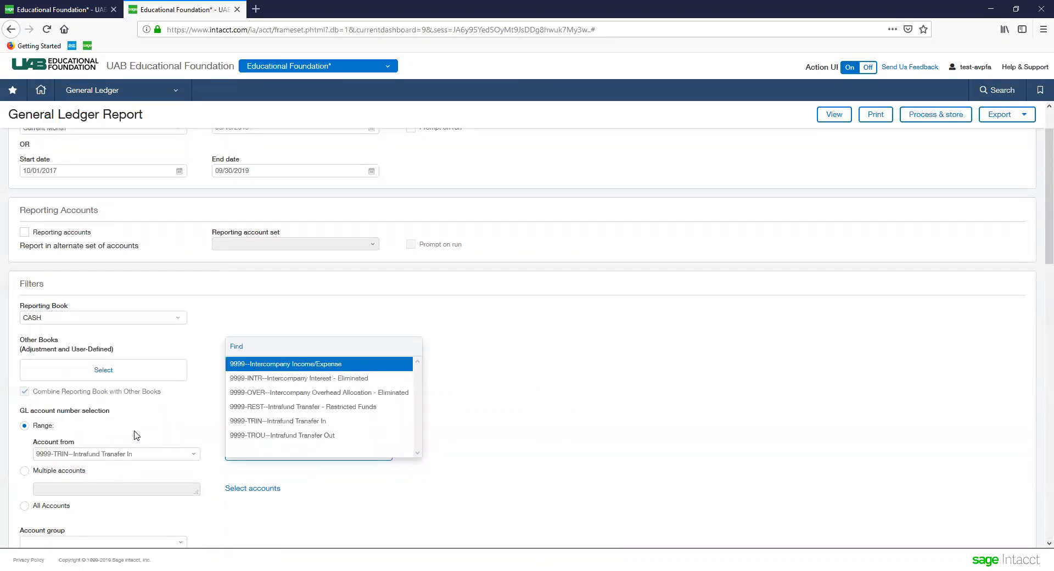
key(Tab)
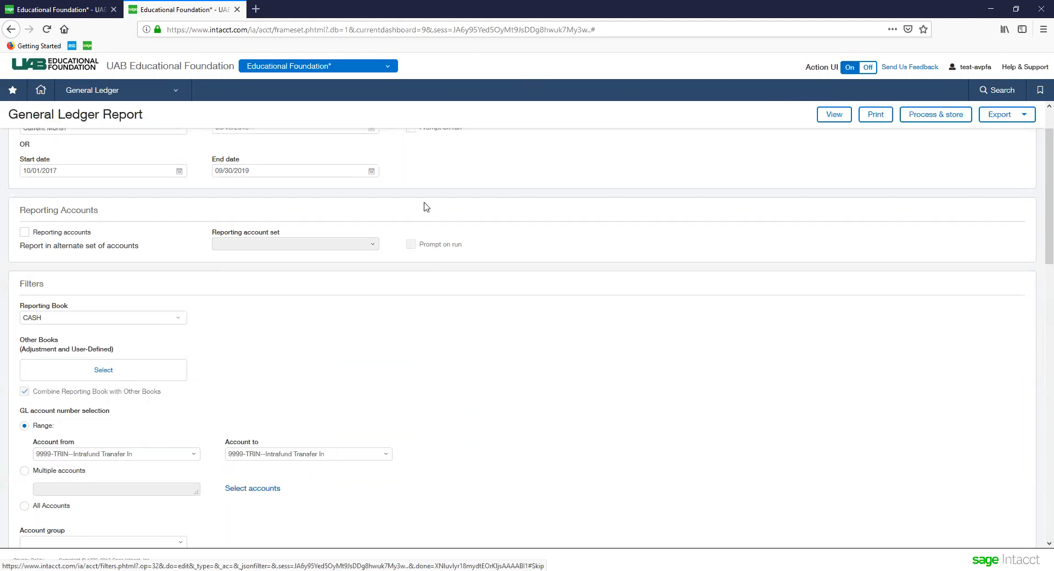
click(834, 115)
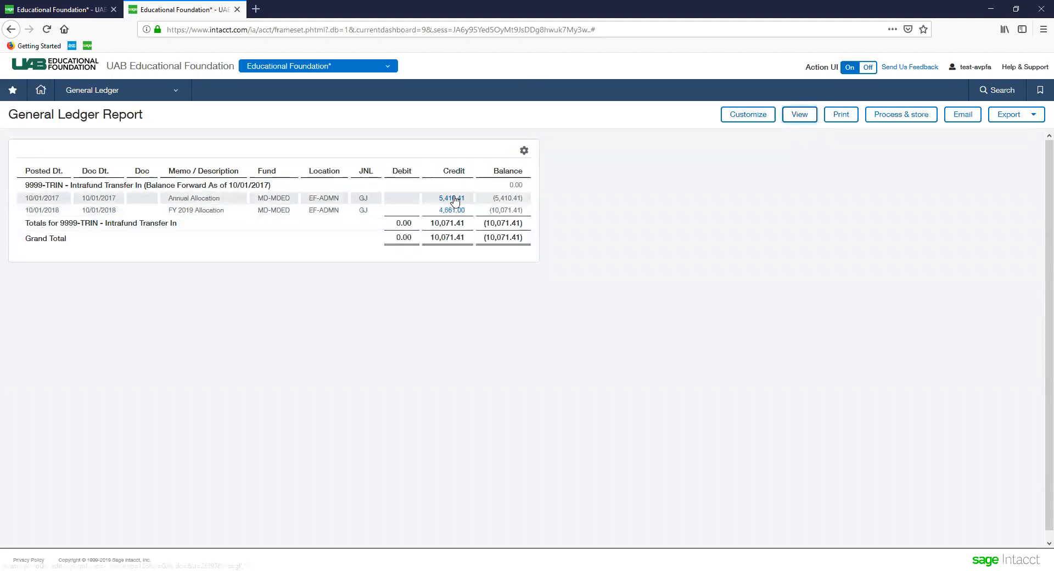
Customize the report to use 5110--Contributions in Support of UAB* as both the from and to account.
click(762, 118)
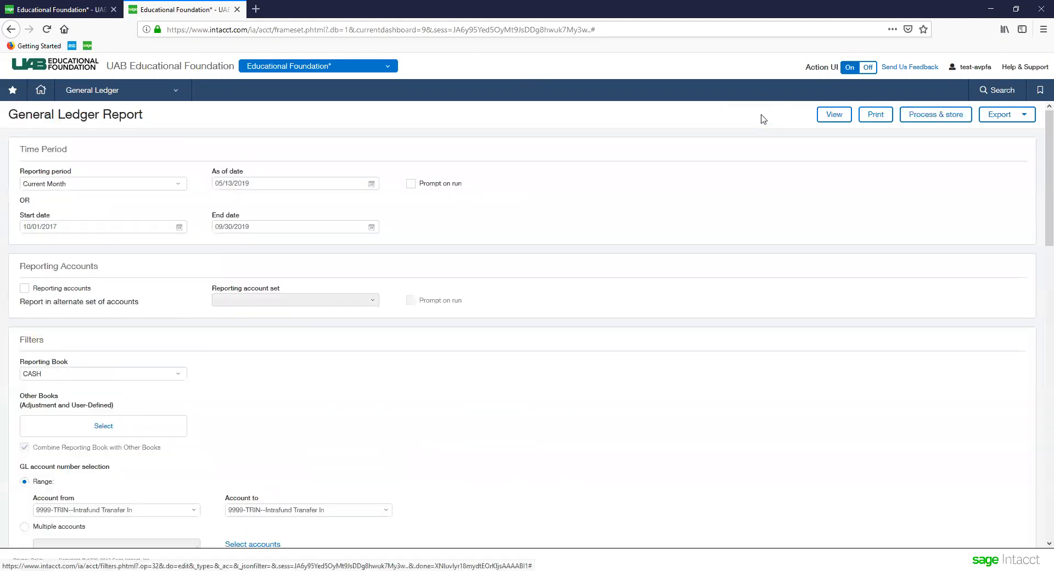
scroll(698, 277, down, 3)
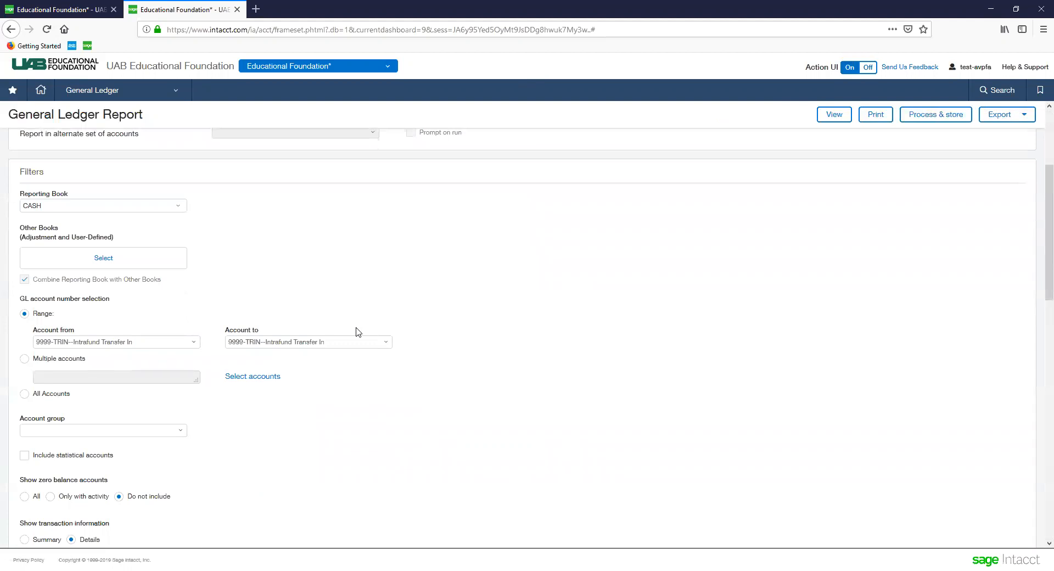
click(161, 343)
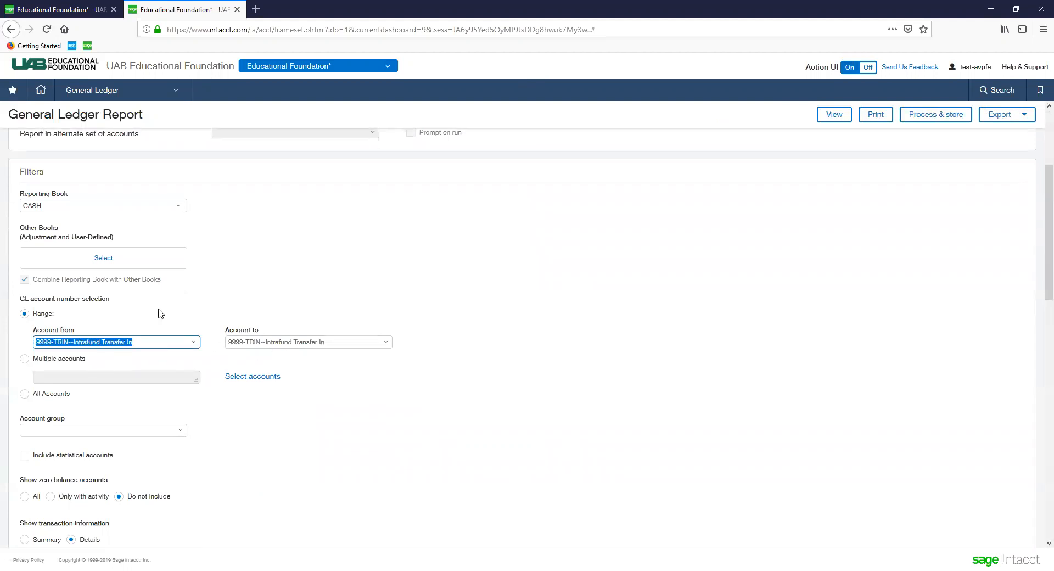
text(511)
key(Down)
key(Tab)
text(511)
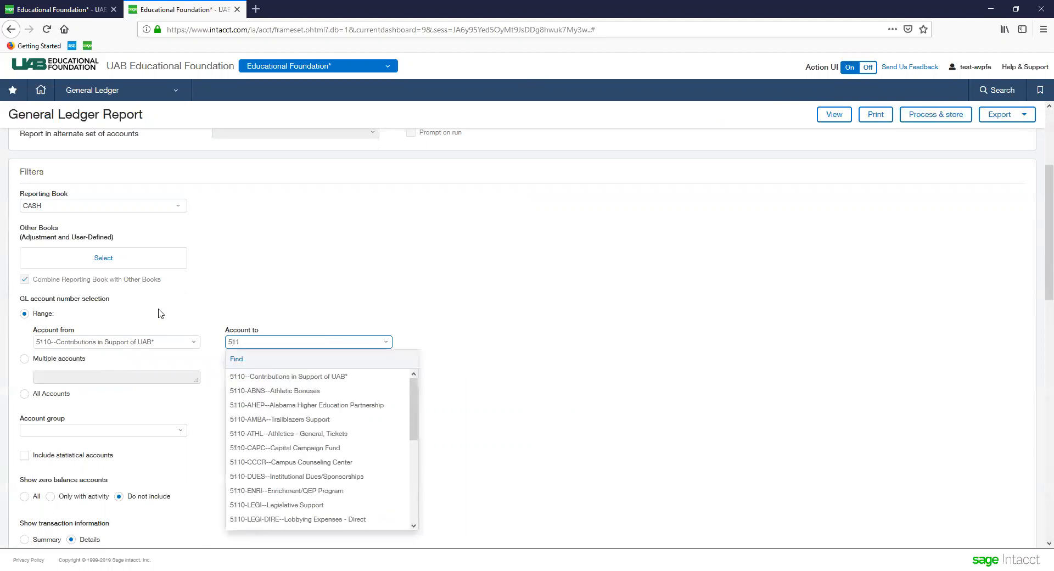
key(Down)
key(Tab)
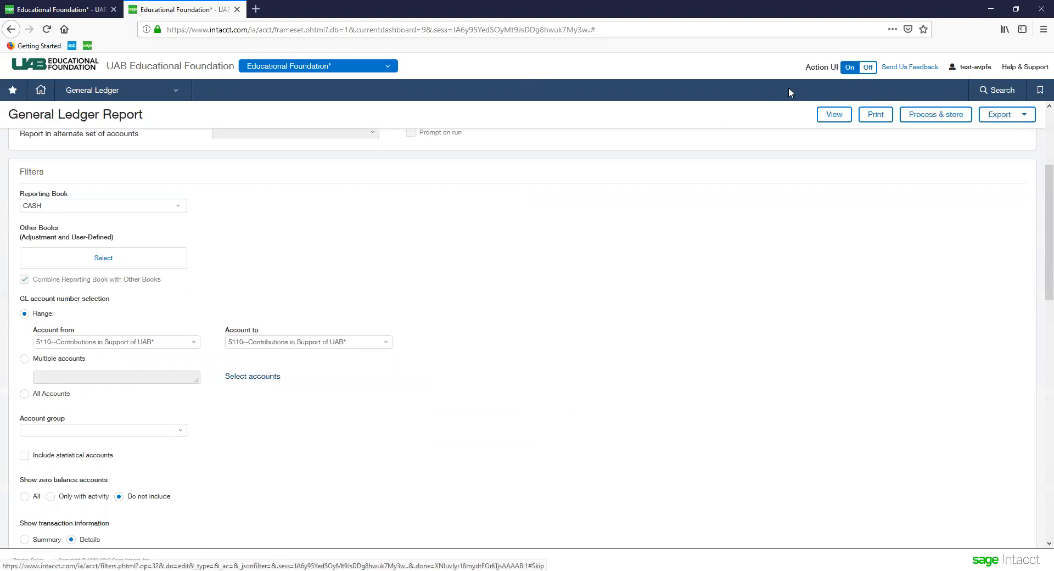
Run the report on screen and highlight the dinner bill description on the 11/21/2017 payment.
click(835, 115)
click(836, 115)
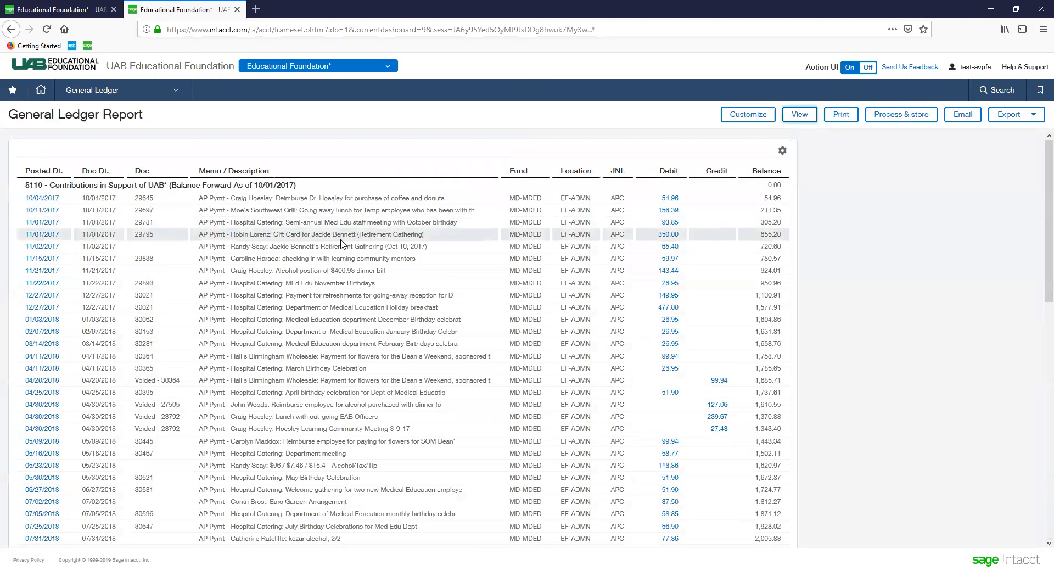
drag(276, 270, 393, 274)
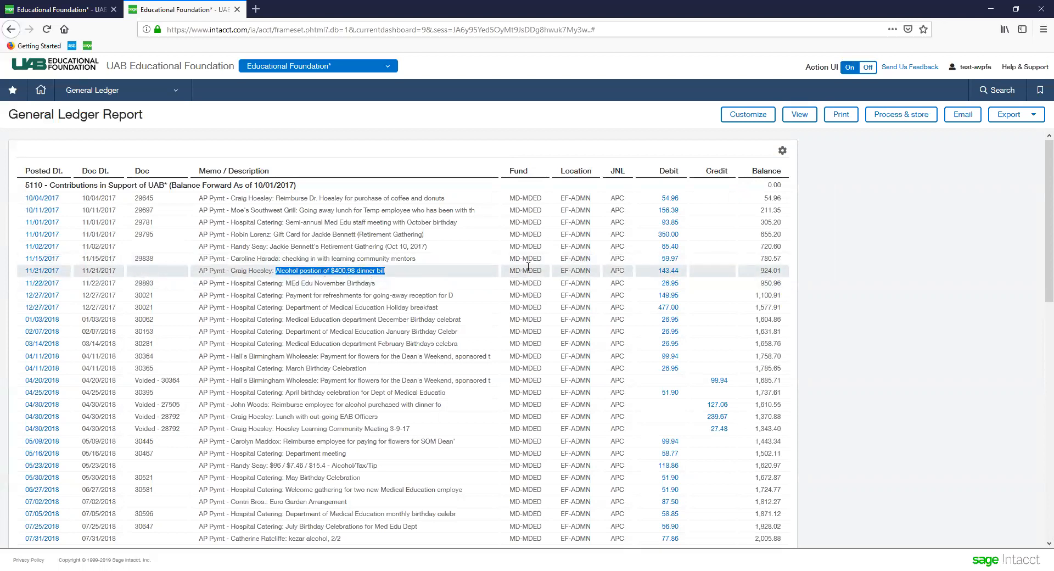
Customize the report to cover All Accounts, run it despite the multiple-account selection, and review it through to the grand total.
click(753, 117)
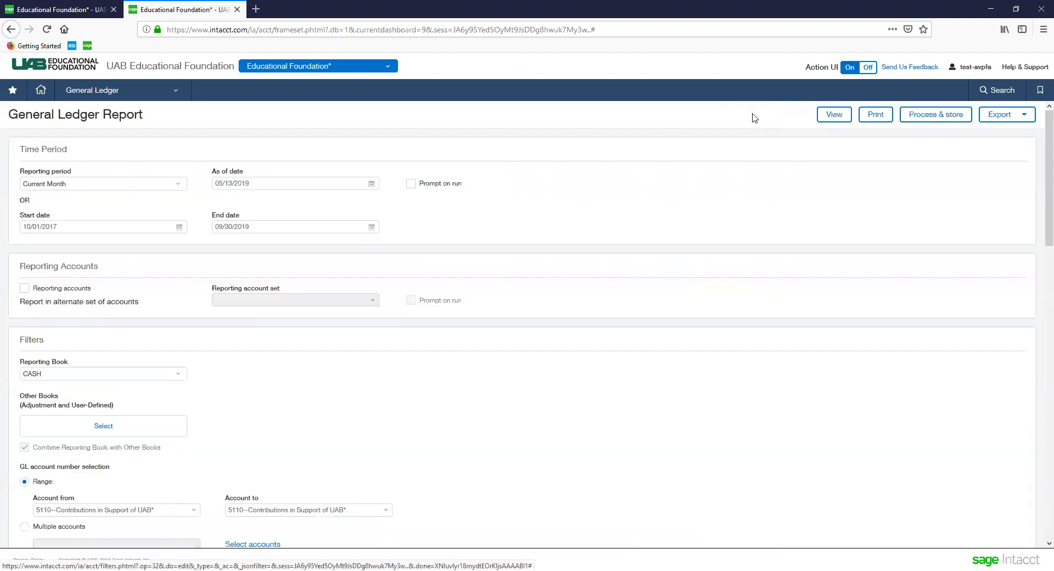
scroll(401, 379, down, 2)
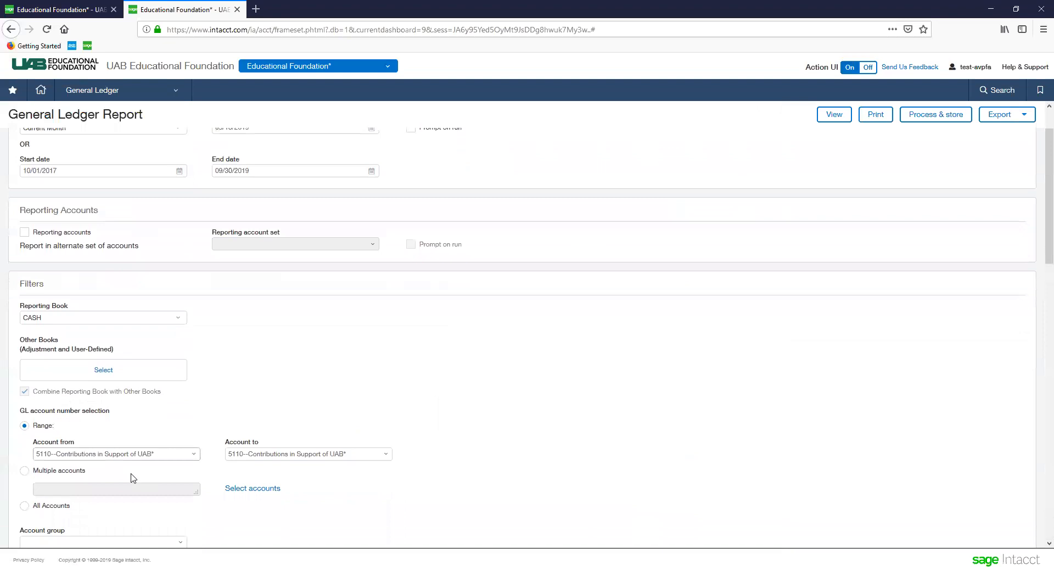
click(24, 505)
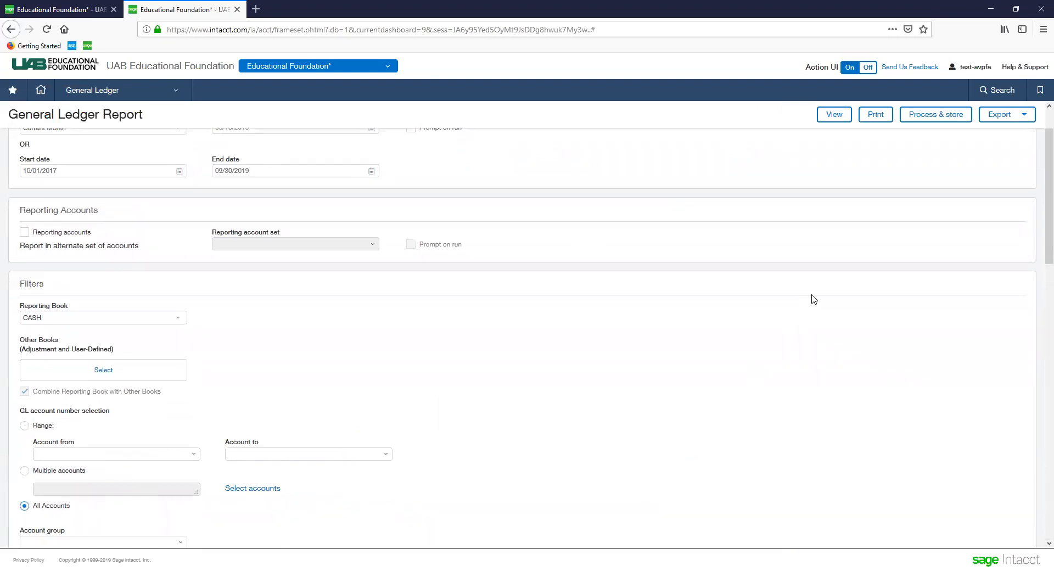
scroll(813, 300, up, 2)
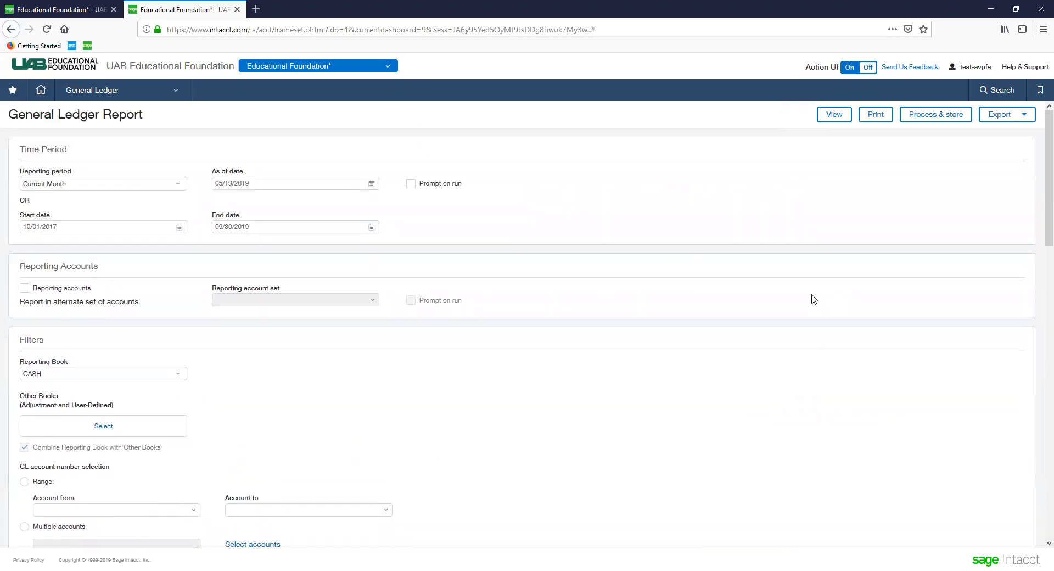
click(838, 115)
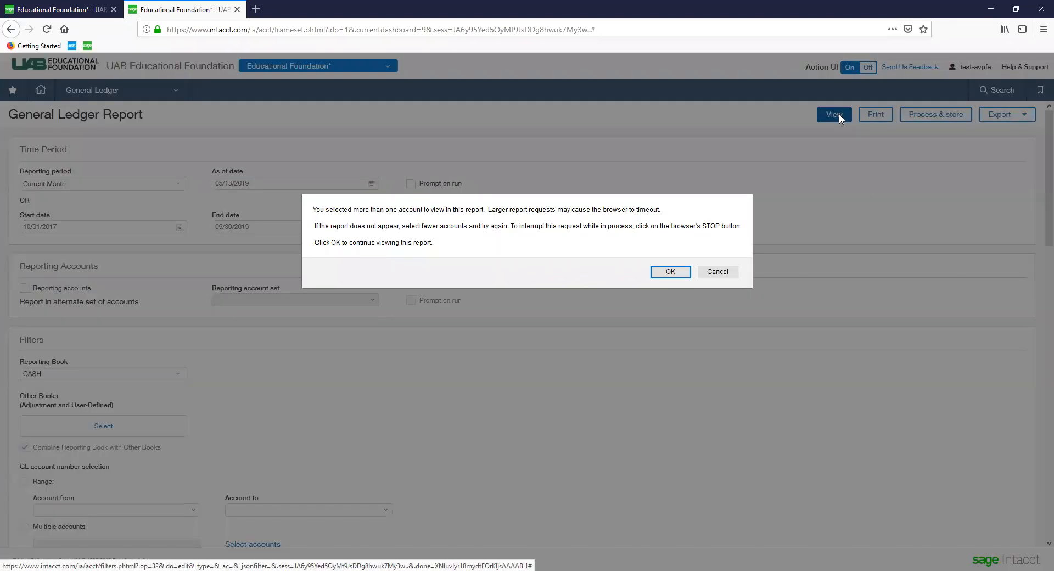
click(671, 273)
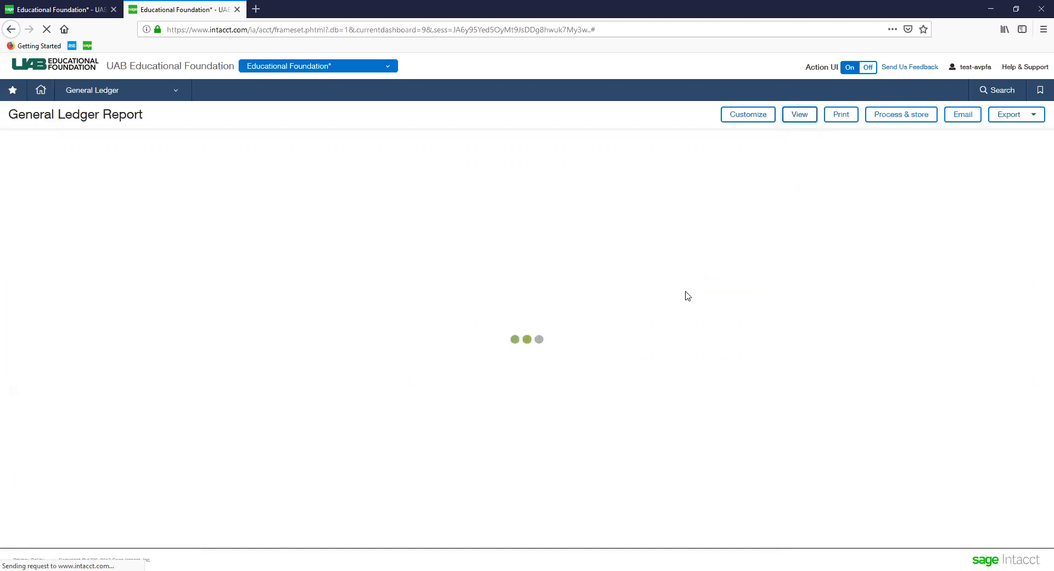
scroll(686, 295, down, 20)
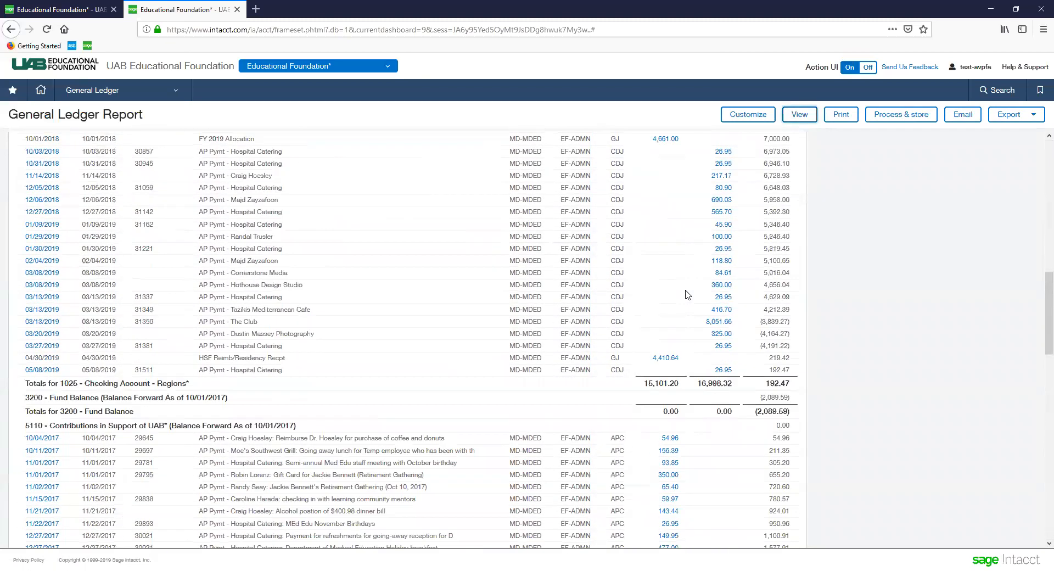
scroll(689, 290, down, 3)
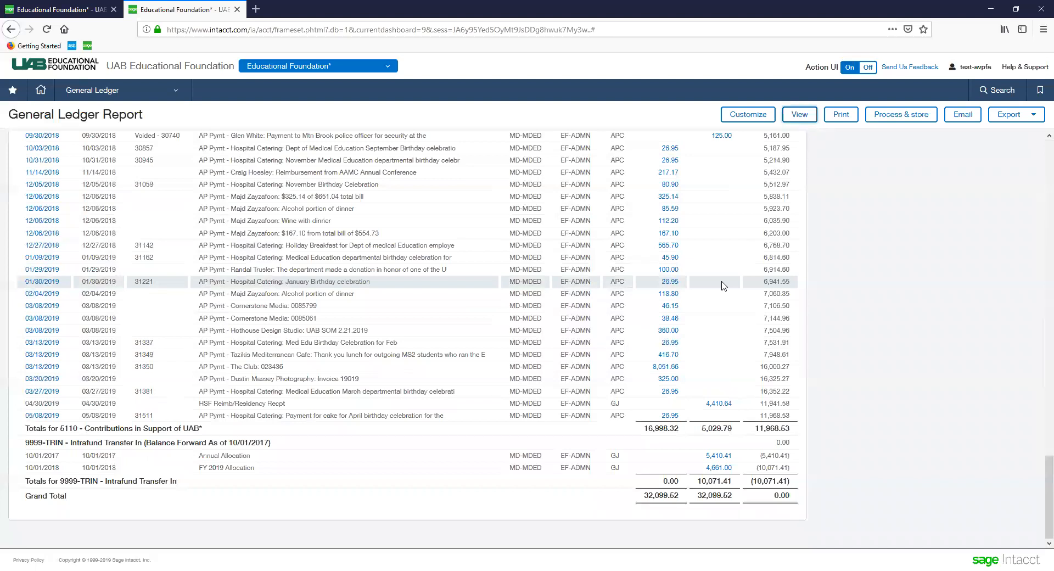
Switch to the AVPFA Requestor dashboard and look through the Requests list.
click(58, 9)
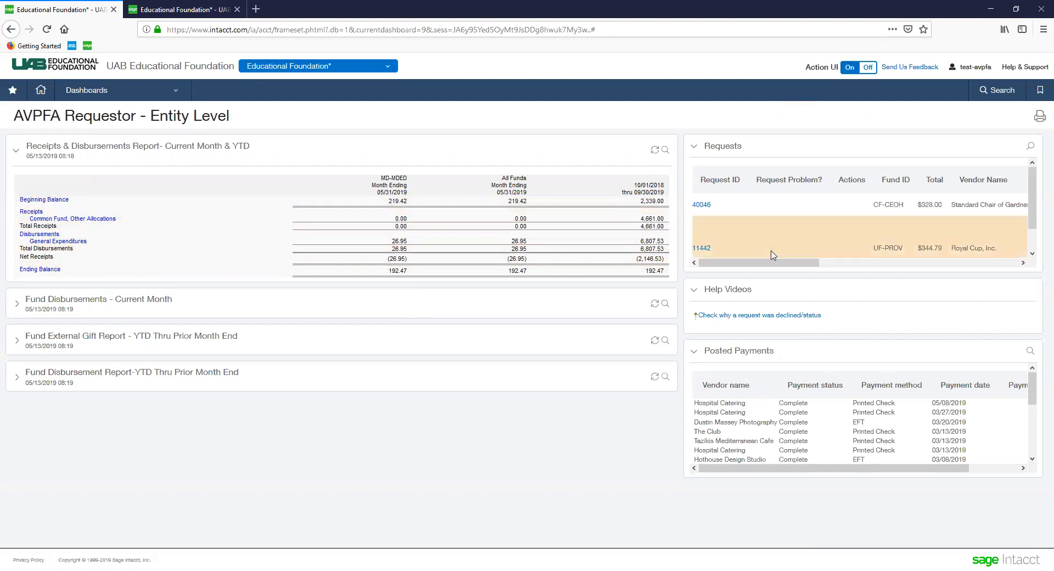
drag(769, 264, 741, 277)
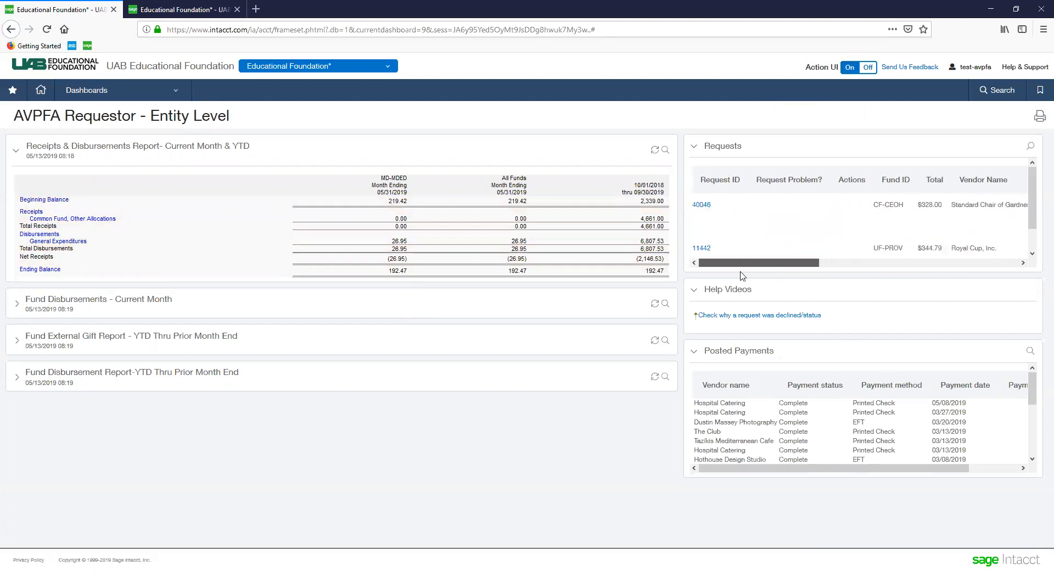
scroll(802, 219, down, 2)
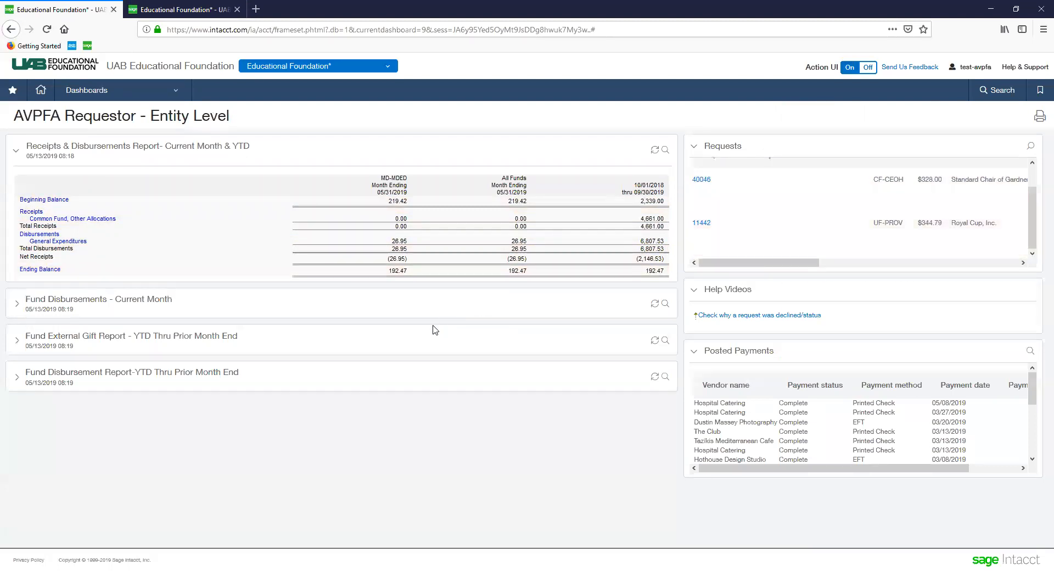
Expand the current-month Fund Disbursements, Fund External Gift and YTD Fund Disbursement reports for review, and return to the General Ledger report.
click(17, 307)
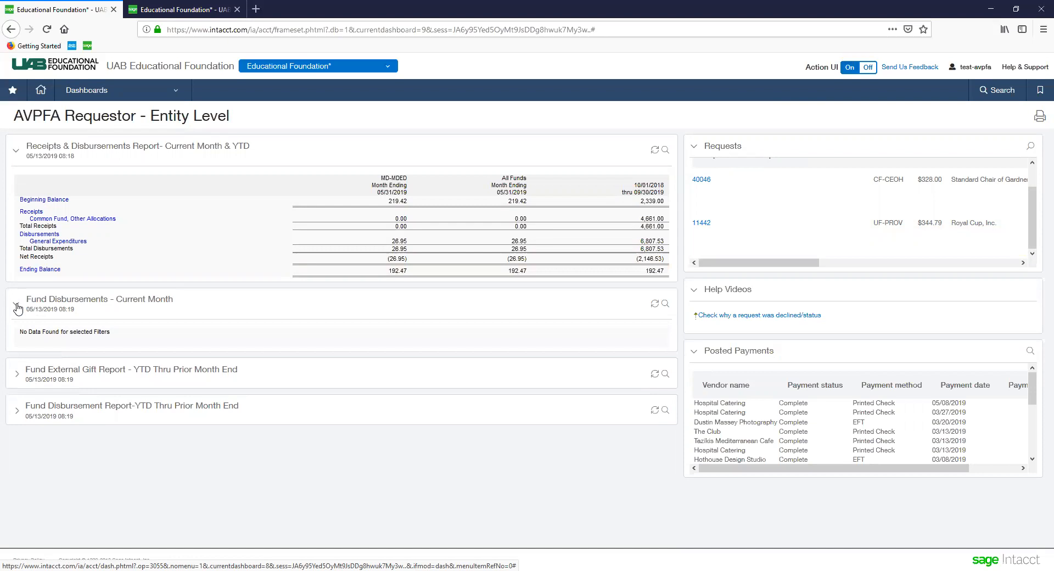
click(17, 376)
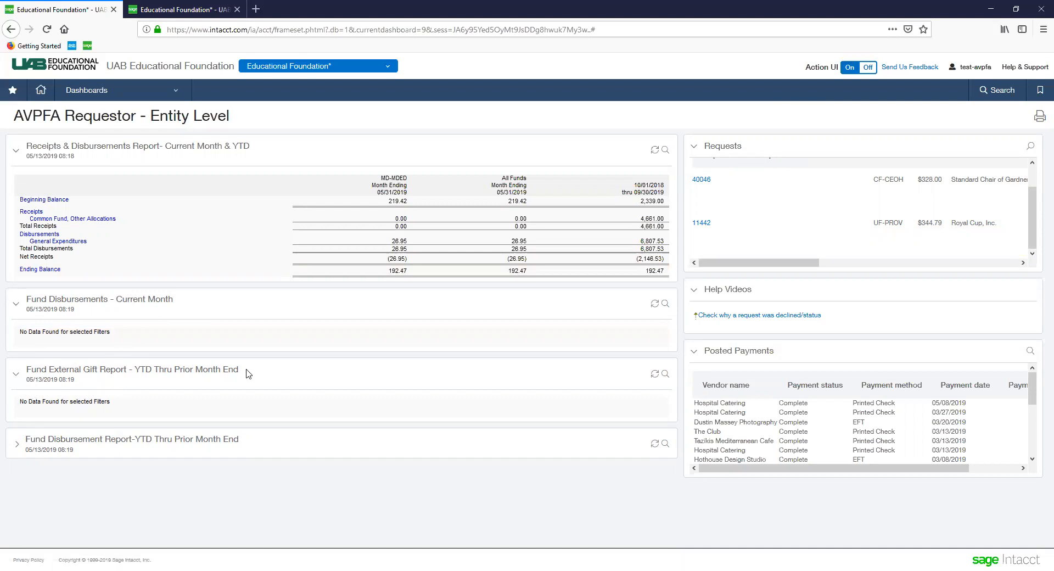
click(15, 446)
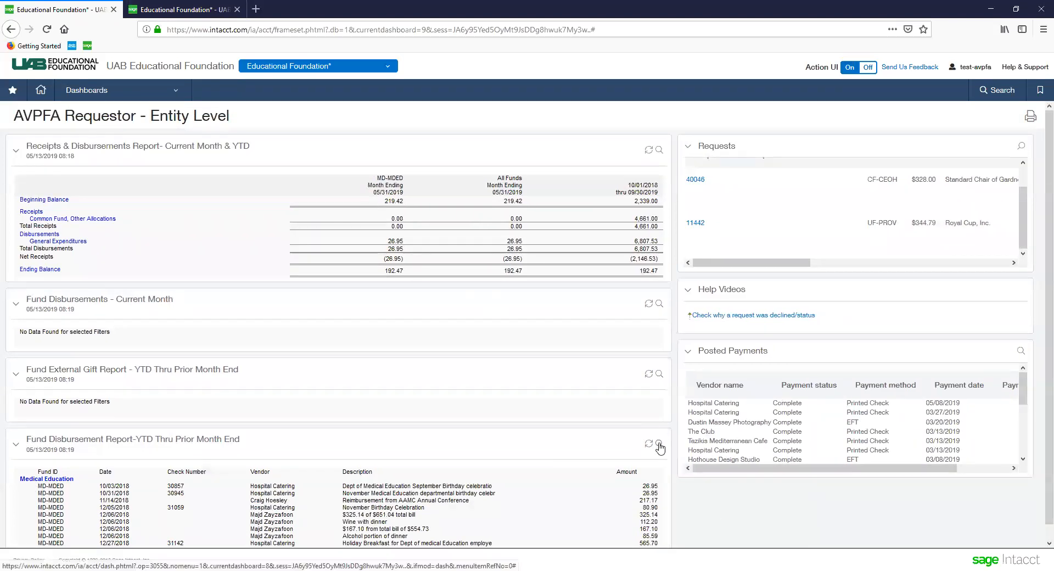
click(658, 443)
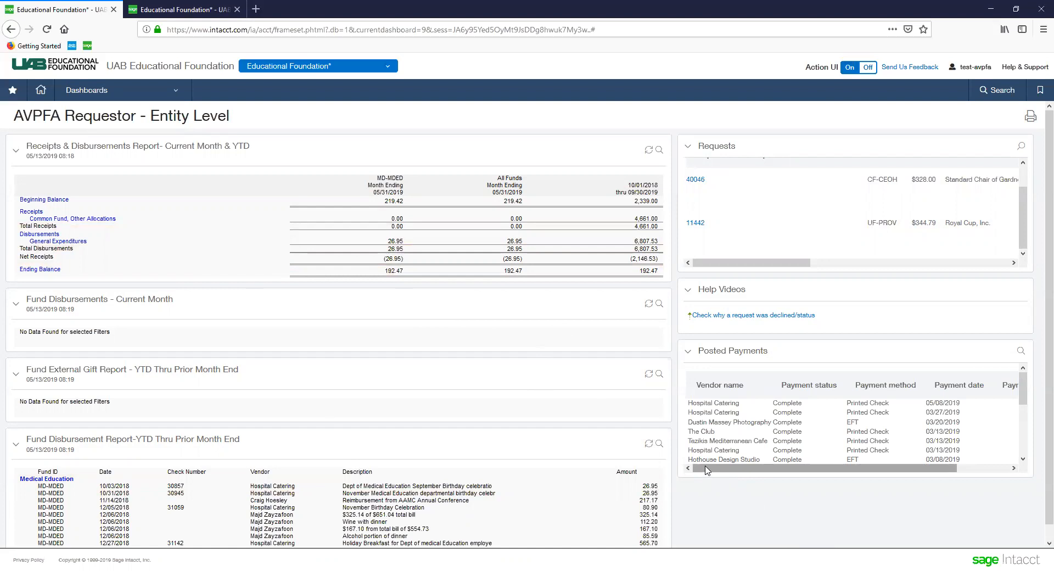
click(178, 7)
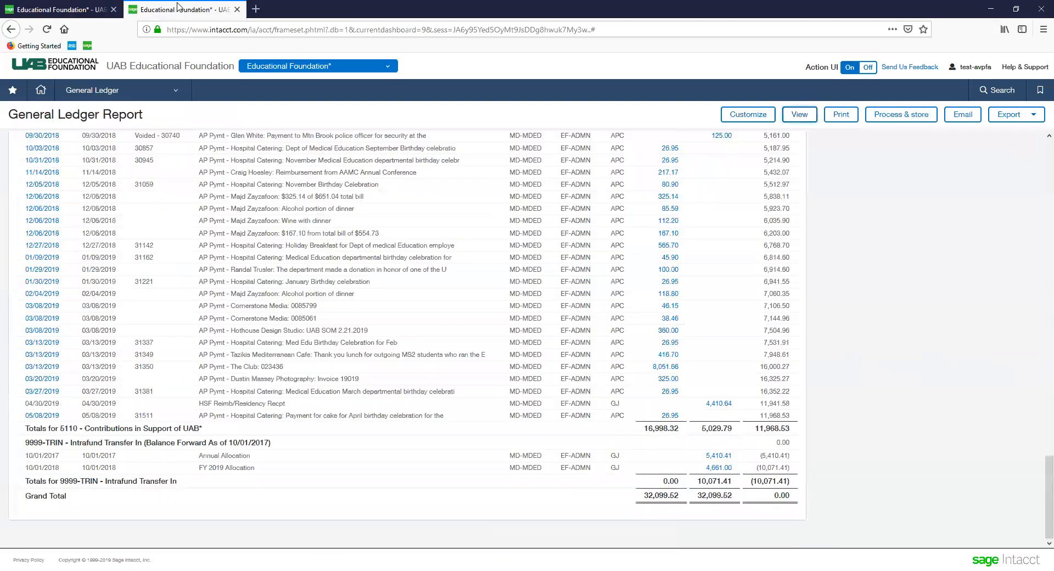